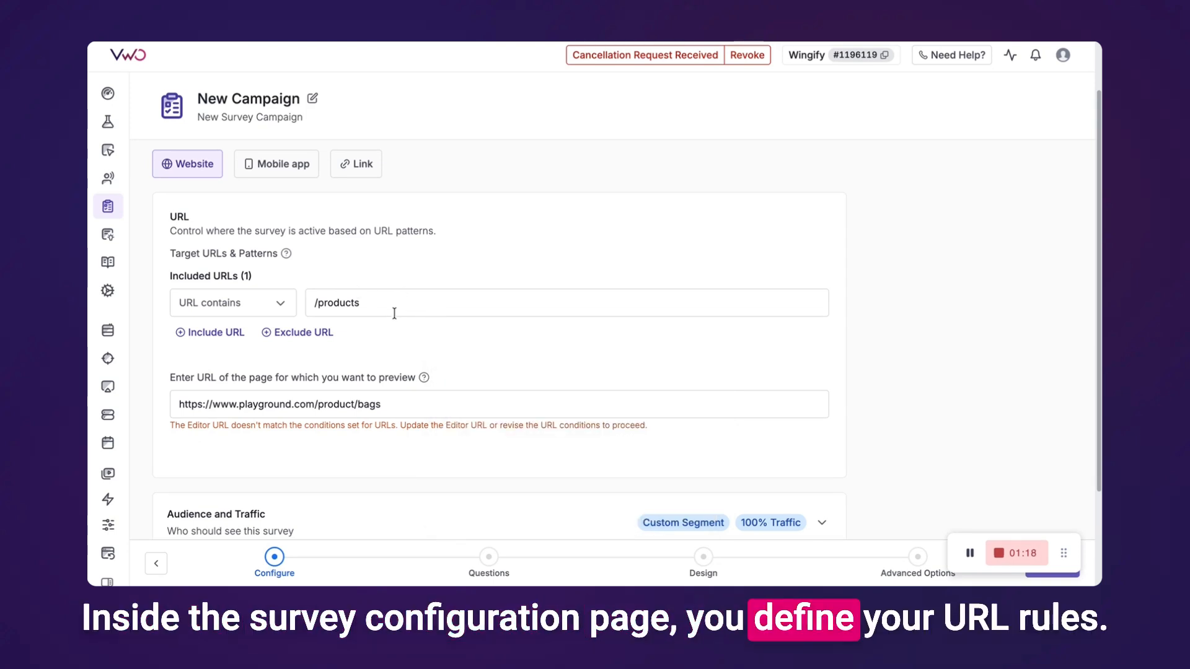
Expand the survey's Audience and Traffic settings below the URL rules
scroll(429, 312, "down", 3)
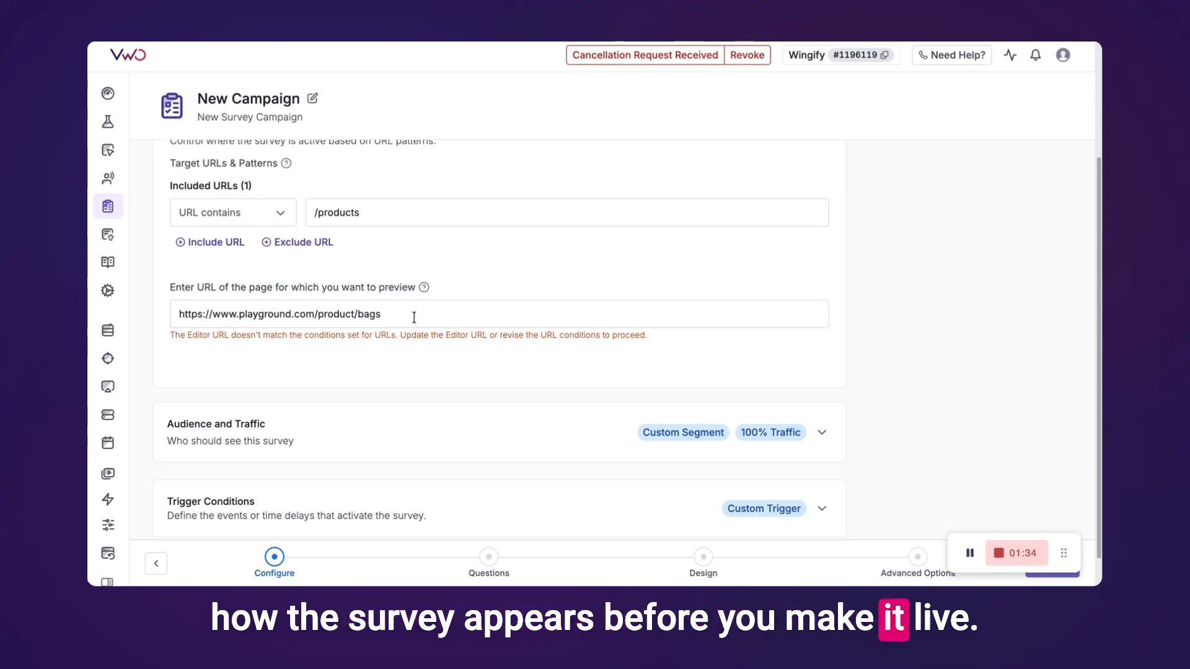
scroll(414, 317, "down", 1)
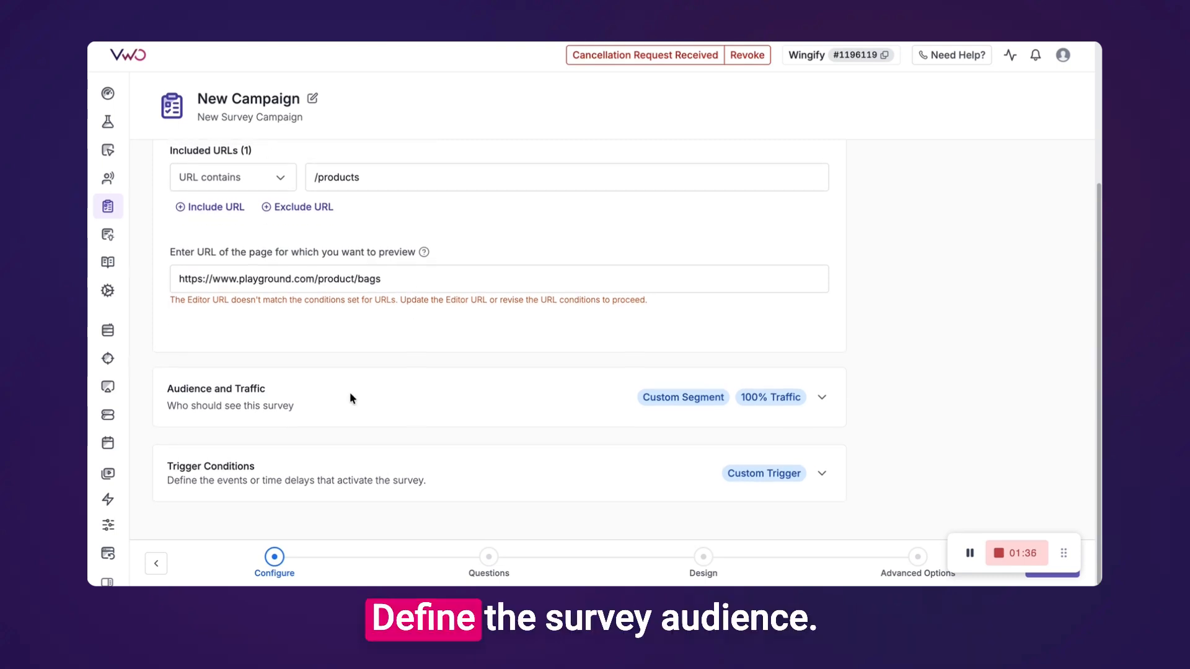
left_click(821, 397)
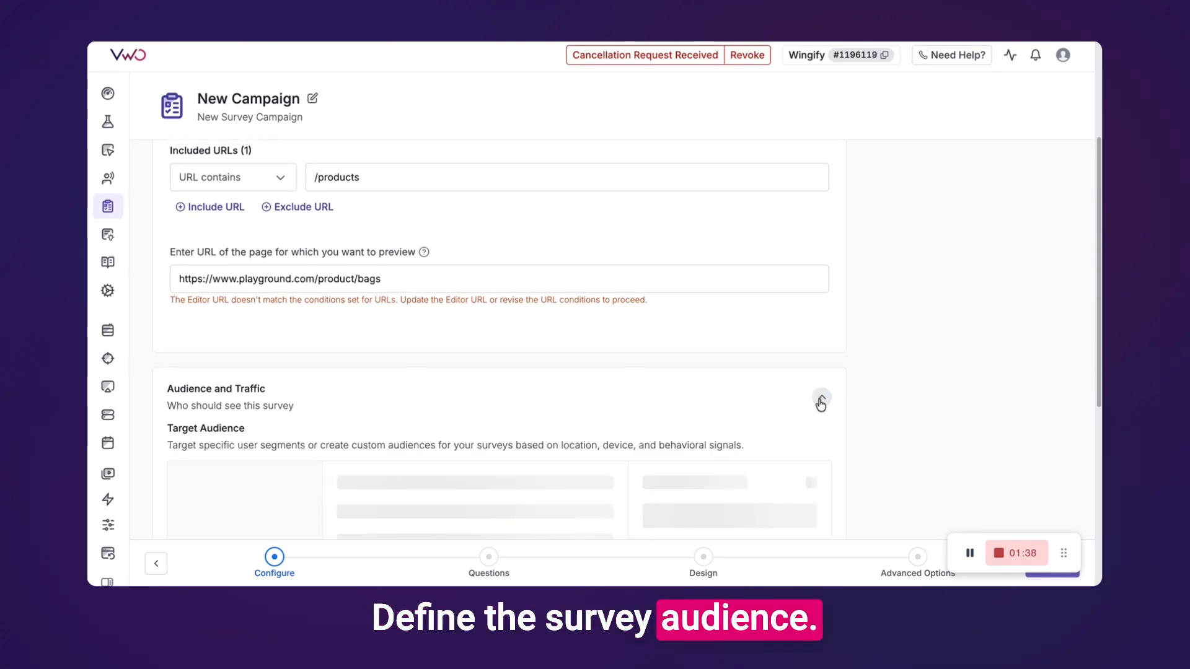
scroll(651, 409, "down", 4)
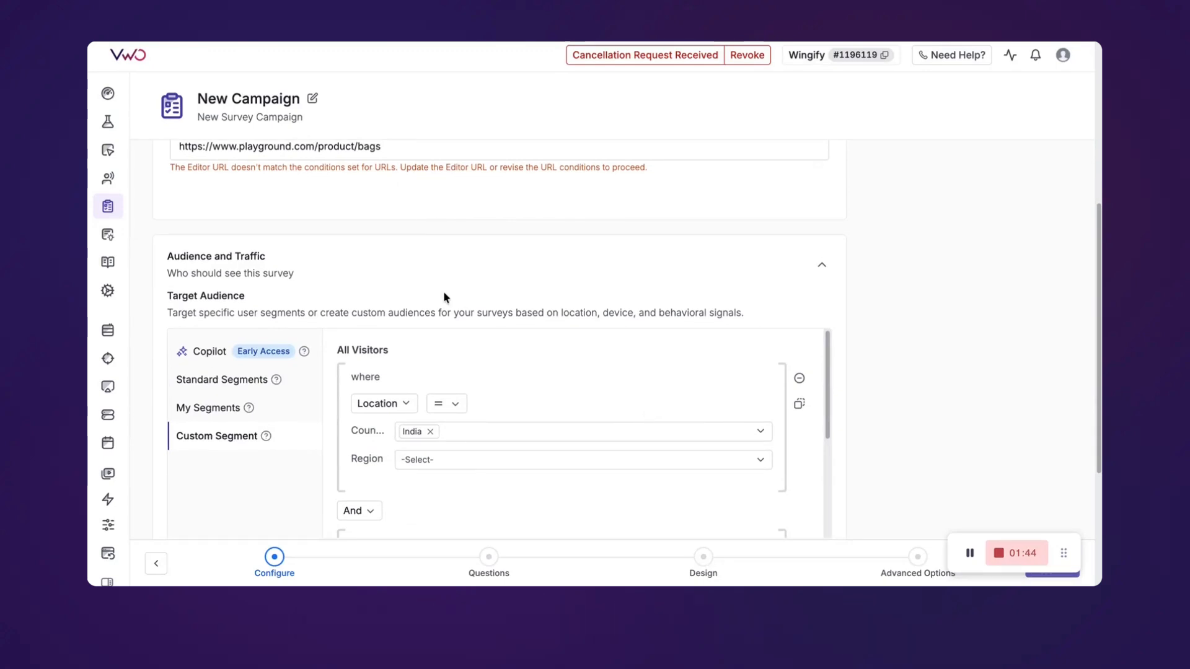
Examine the standard audience segments for traffic source, device type, visitor type and operating system
left_click(193, 375)
mouse_move(397, 427)
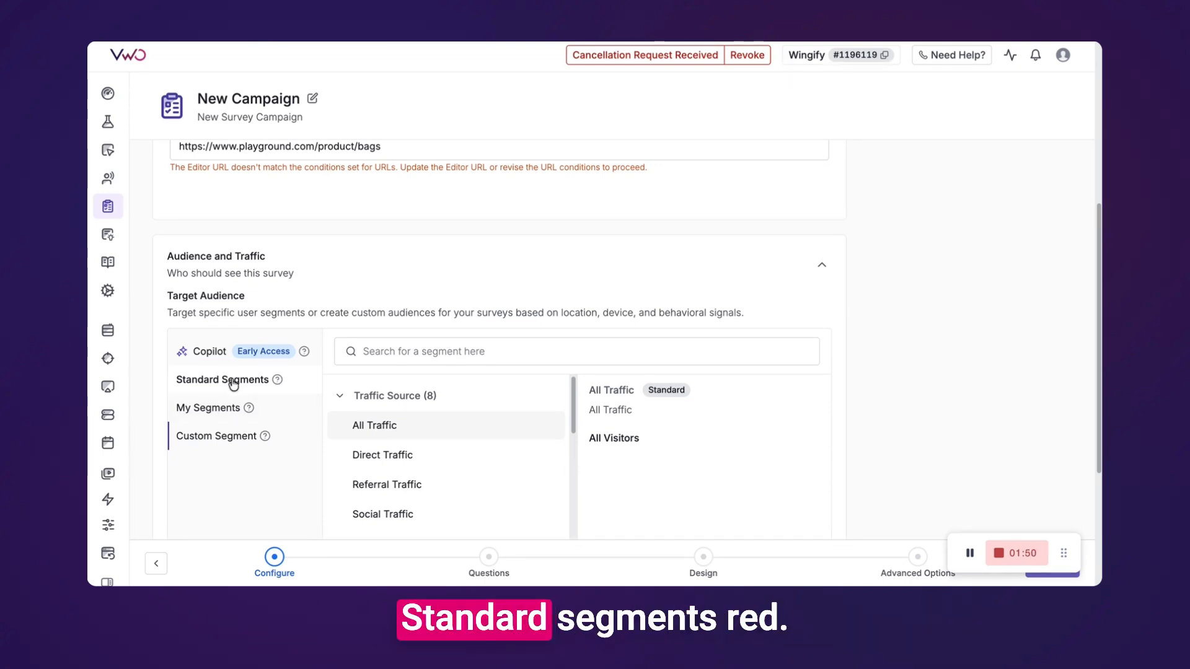
scroll(478, 441, "down", 2)
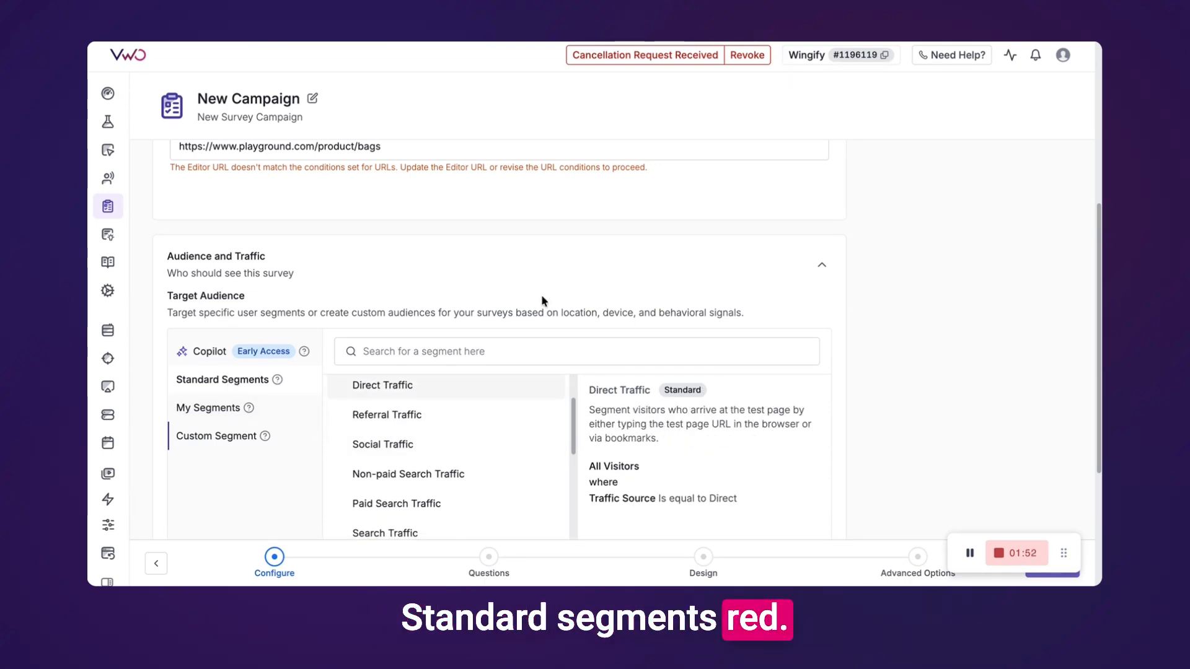
scroll(541, 295, "down", 3)
scroll(484, 350, "down", 5)
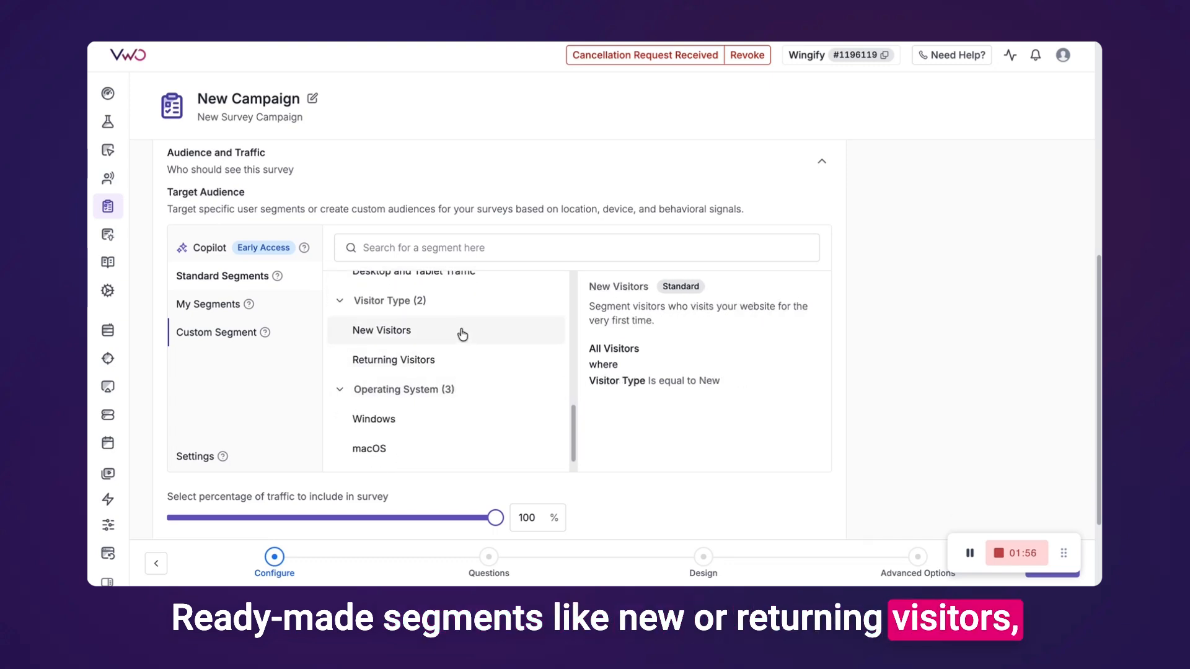
scroll(463, 335, "up", 3)
scroll(470, 329, "down", 4)
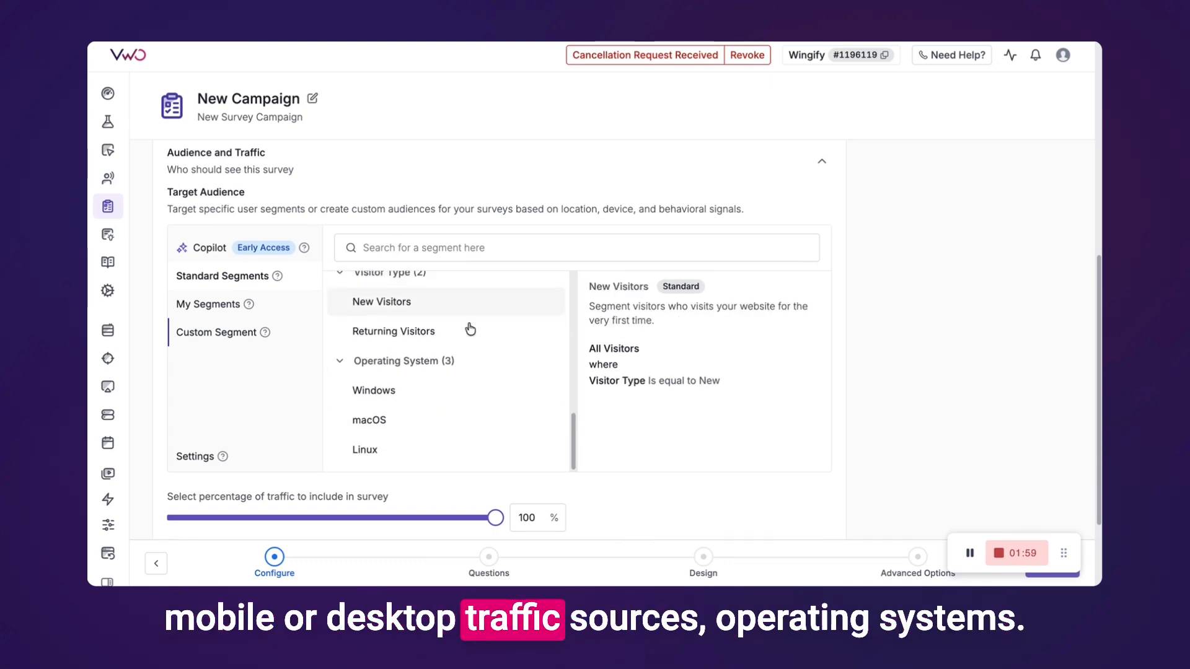
scroll(429, 347, "up", 3)
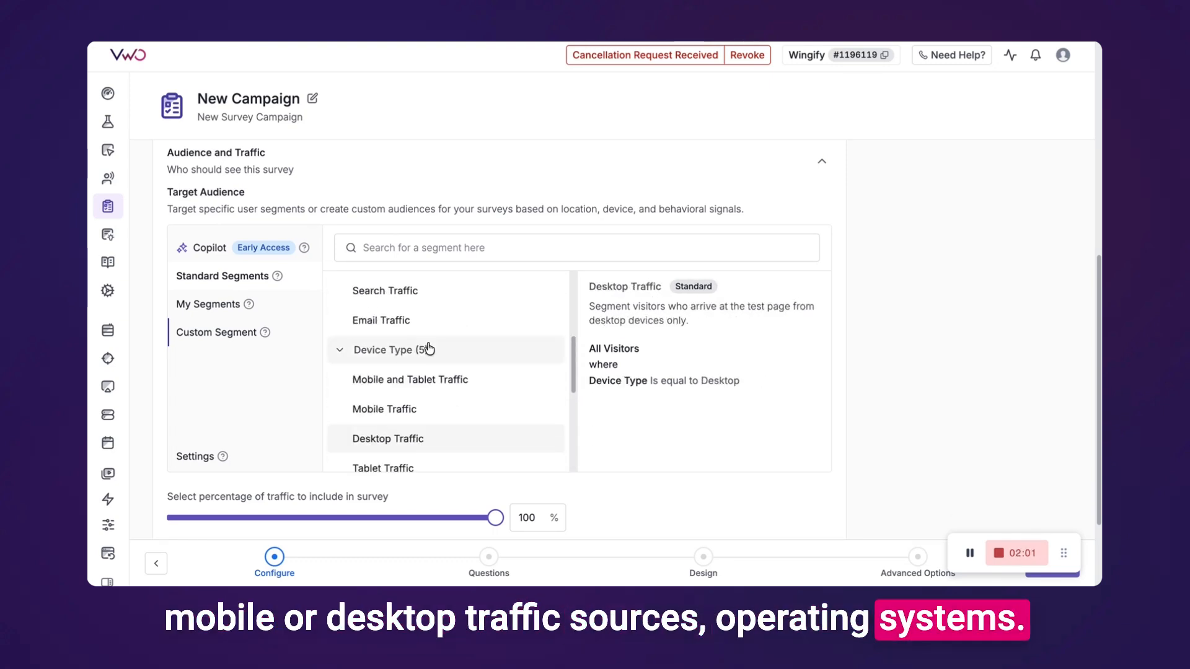
Check the saved and custom segments, and browse the attributes available for the custom segment's Location condition
left_click(239, 306)
mouse_move(380, 300)
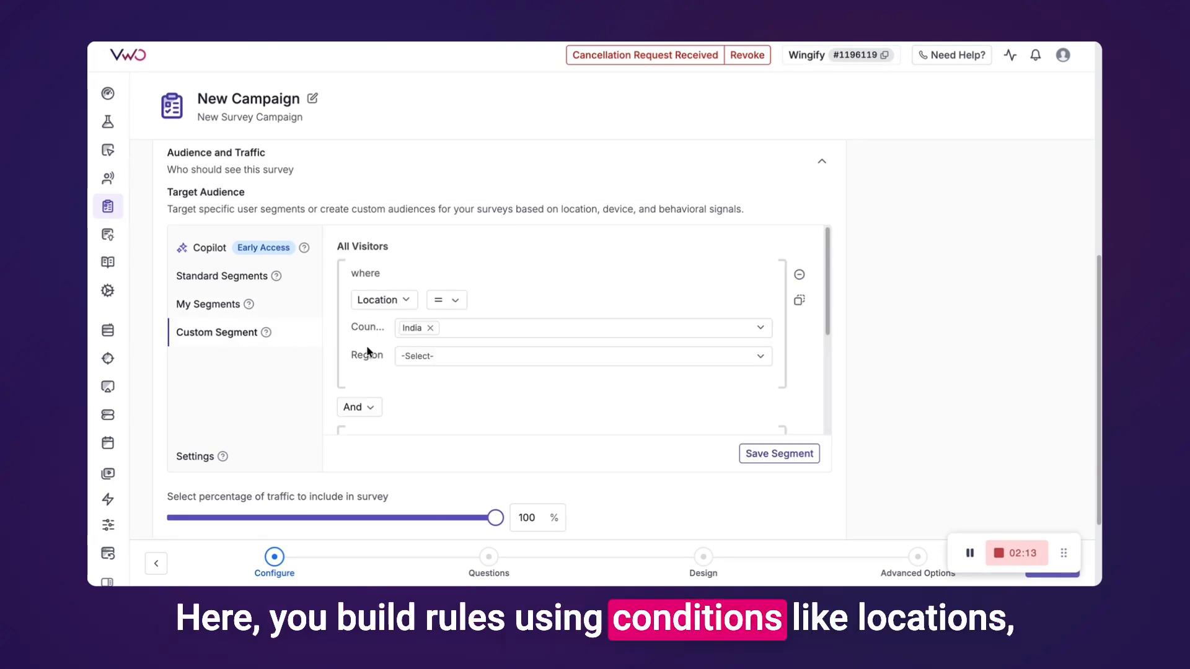
left_click(403, 303)
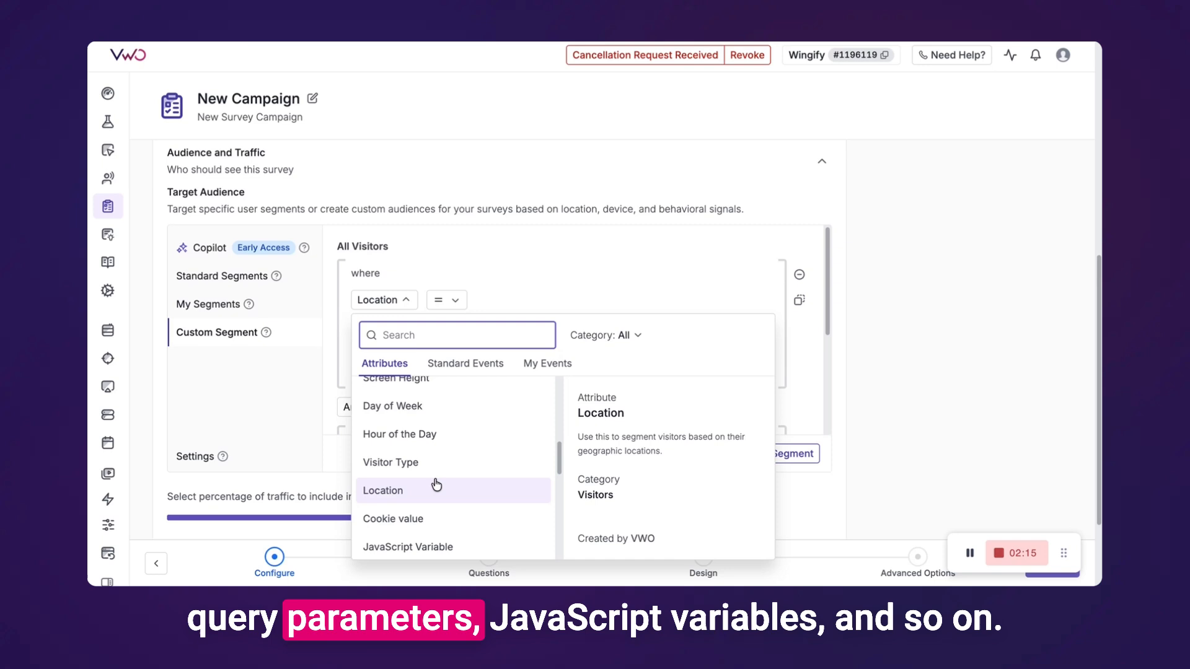
scroll(437, 485, "down", 1)
scroll(437, 485, "down", 3)
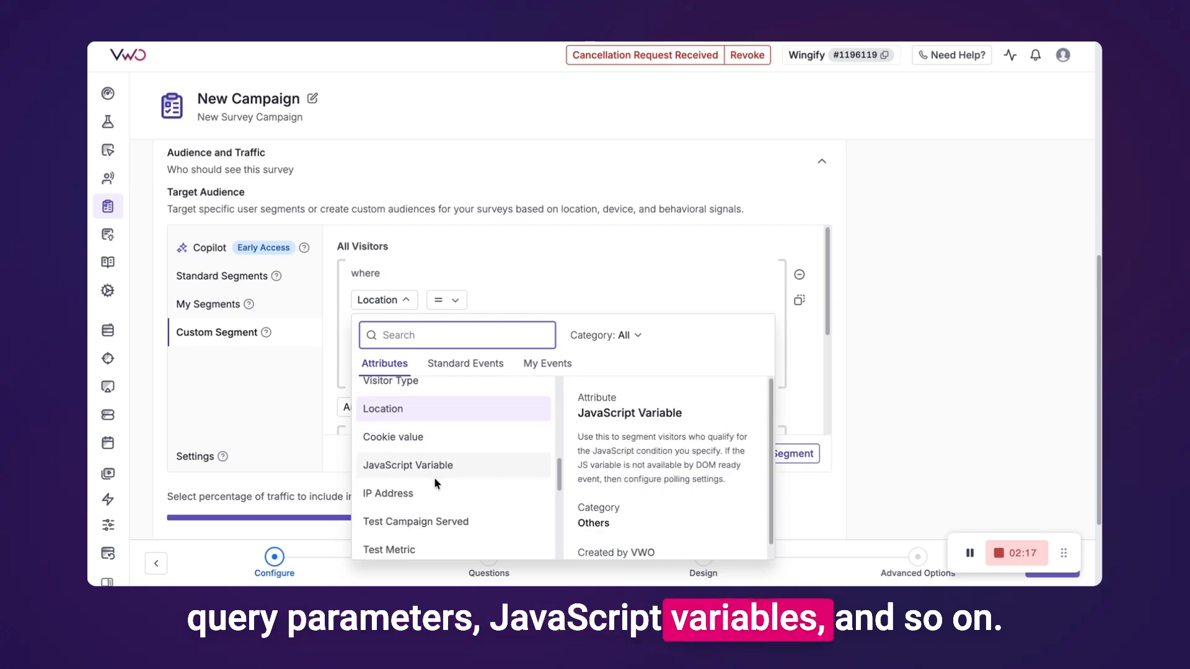
scroll(437, 485, "up", 5)
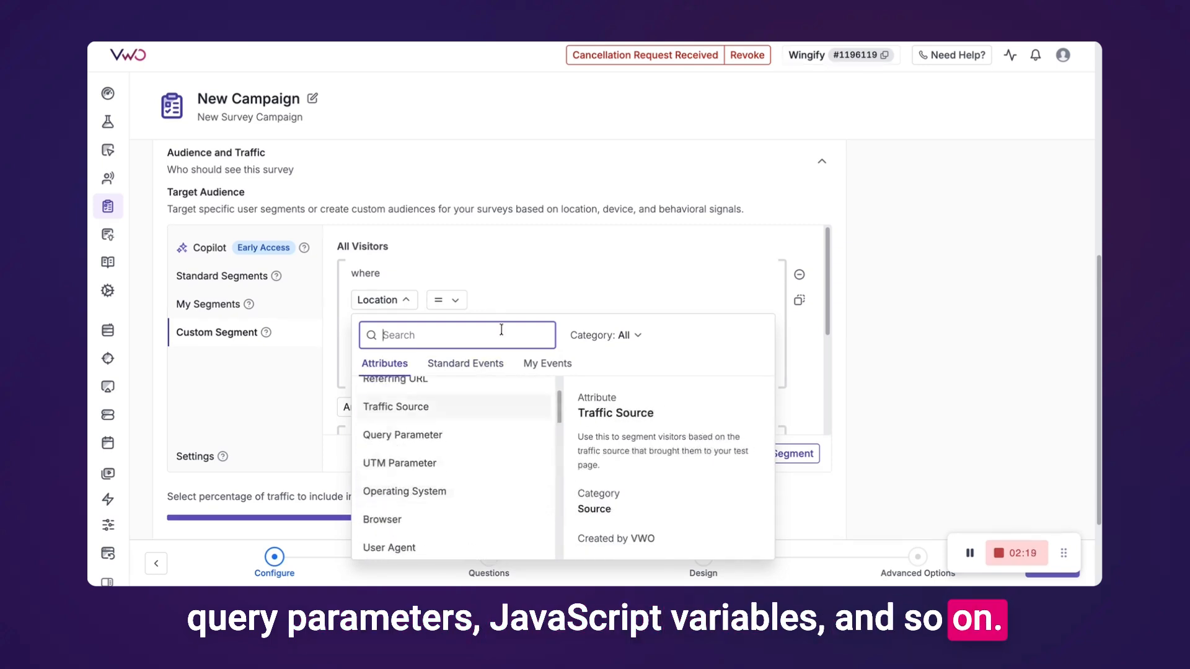
left_click(530, 274)
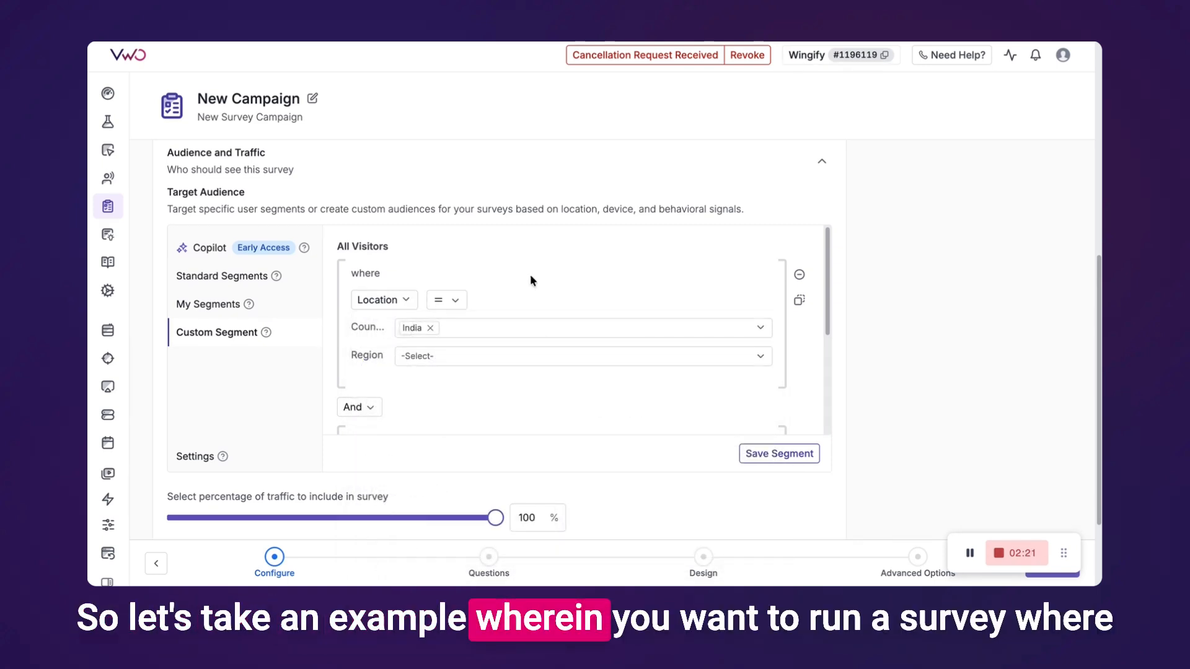
Review the custom segment's location, device type and visitor type conditions, and view the audience Copilot
scroll(530, 276, "down", 1)
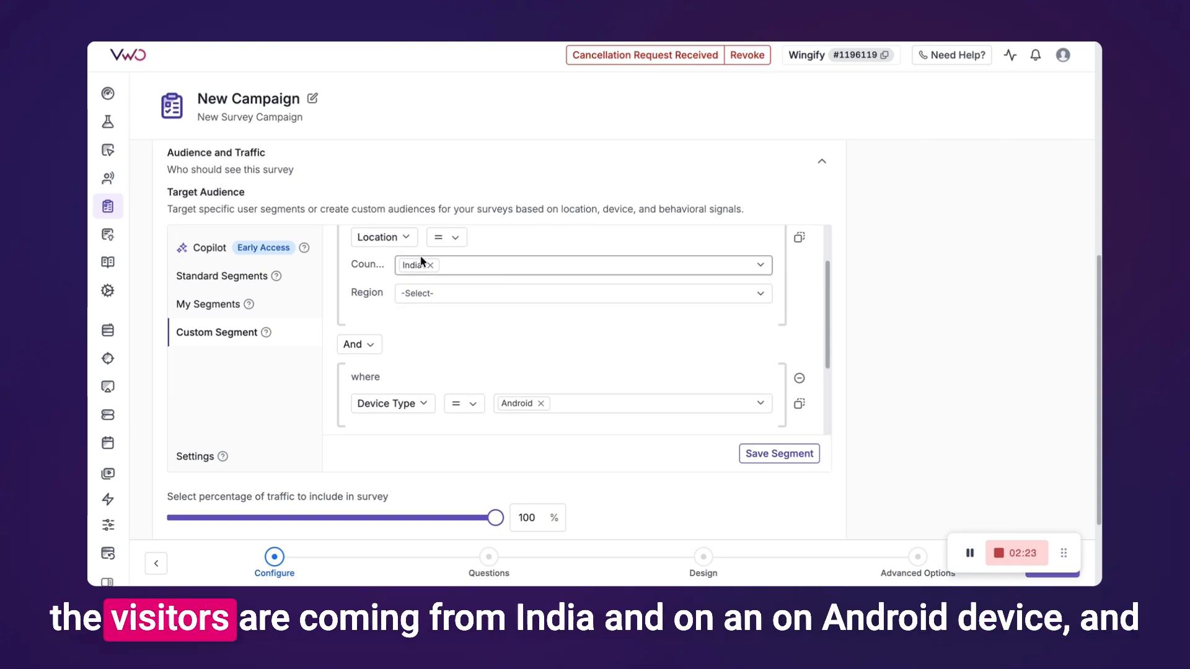
scroll(449, 310, "down", 1)
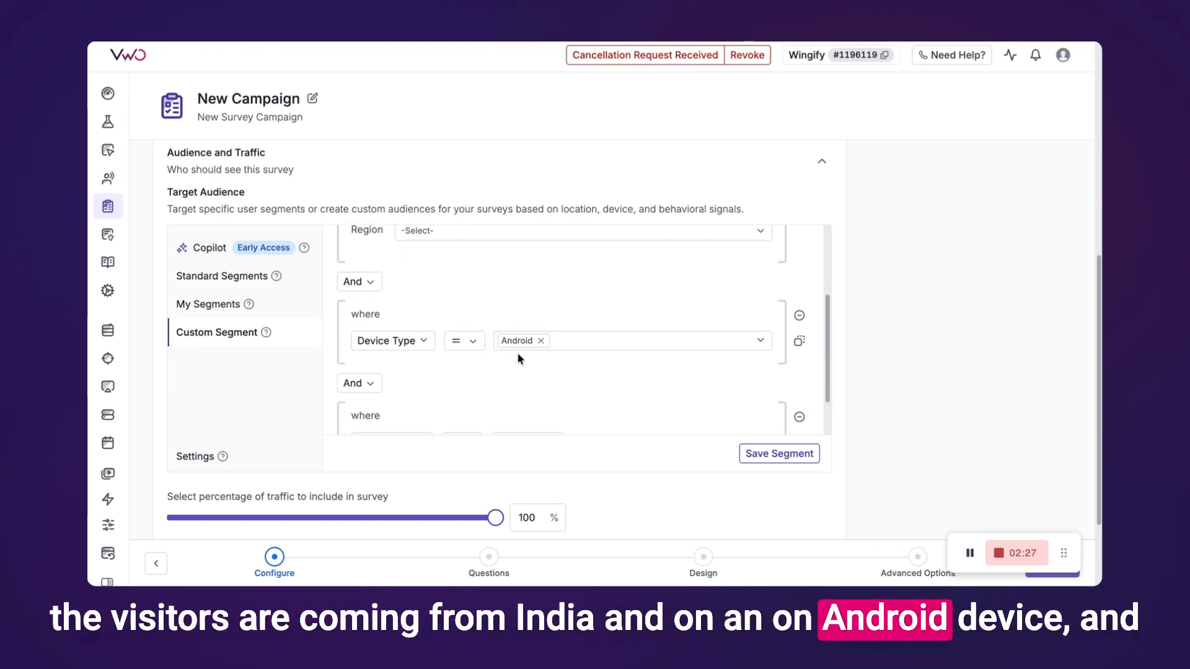
scroll(517, 352, "down", 1)
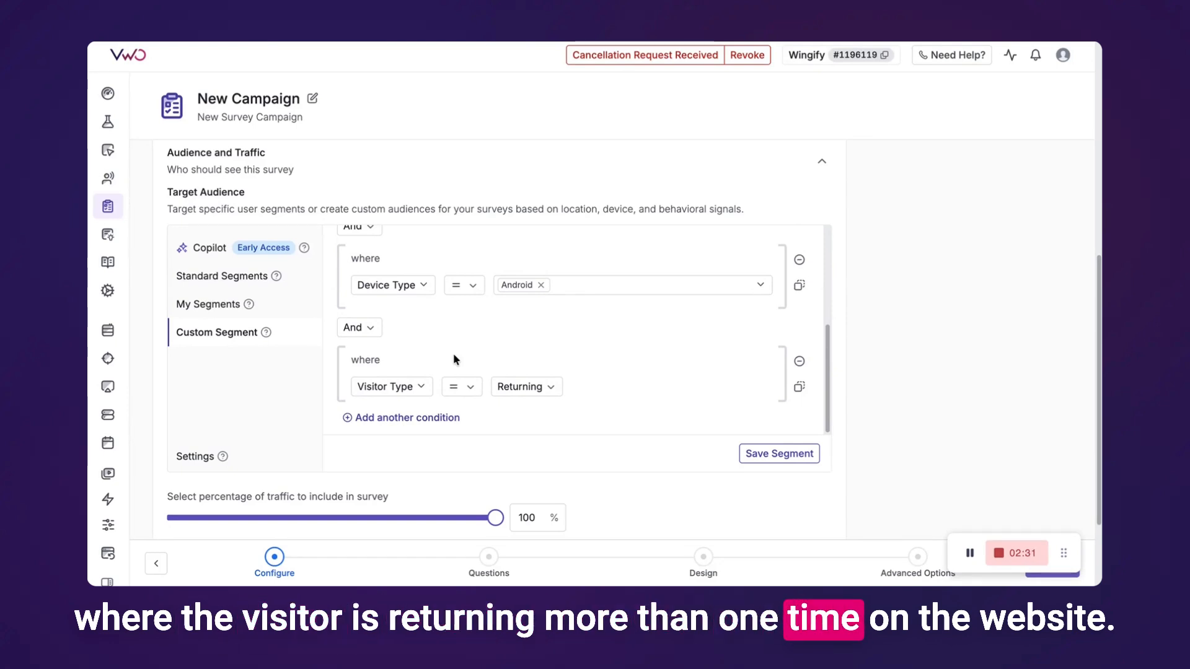
scroll(453, 338, "up", 2)
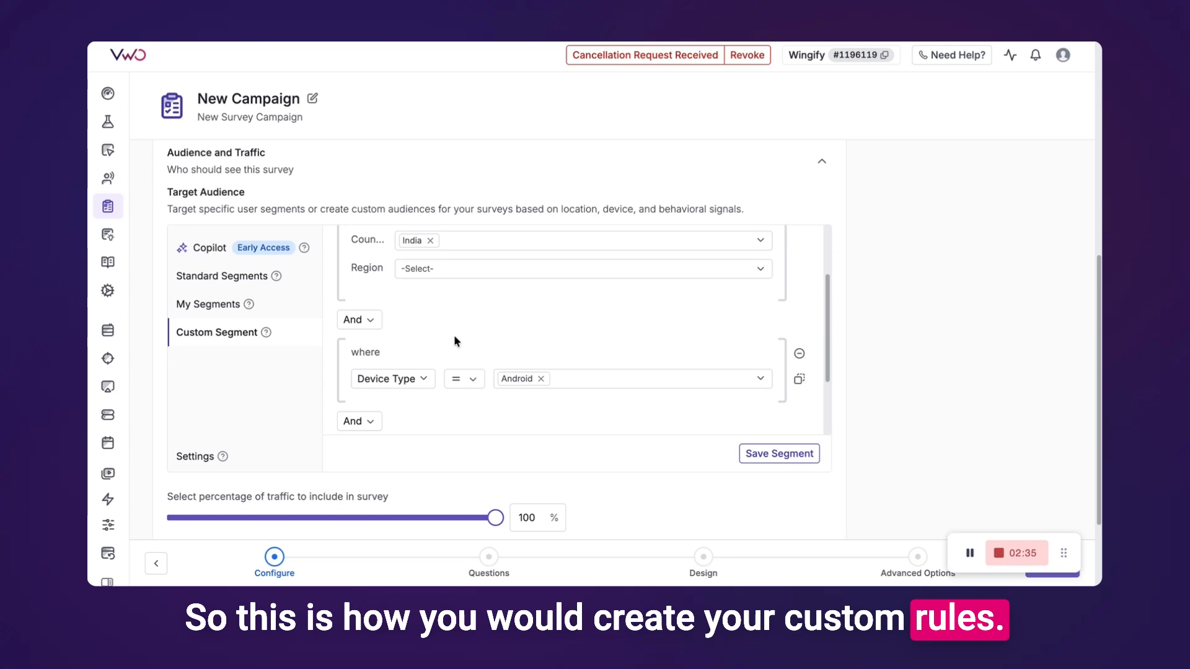
left_click(211, 246)
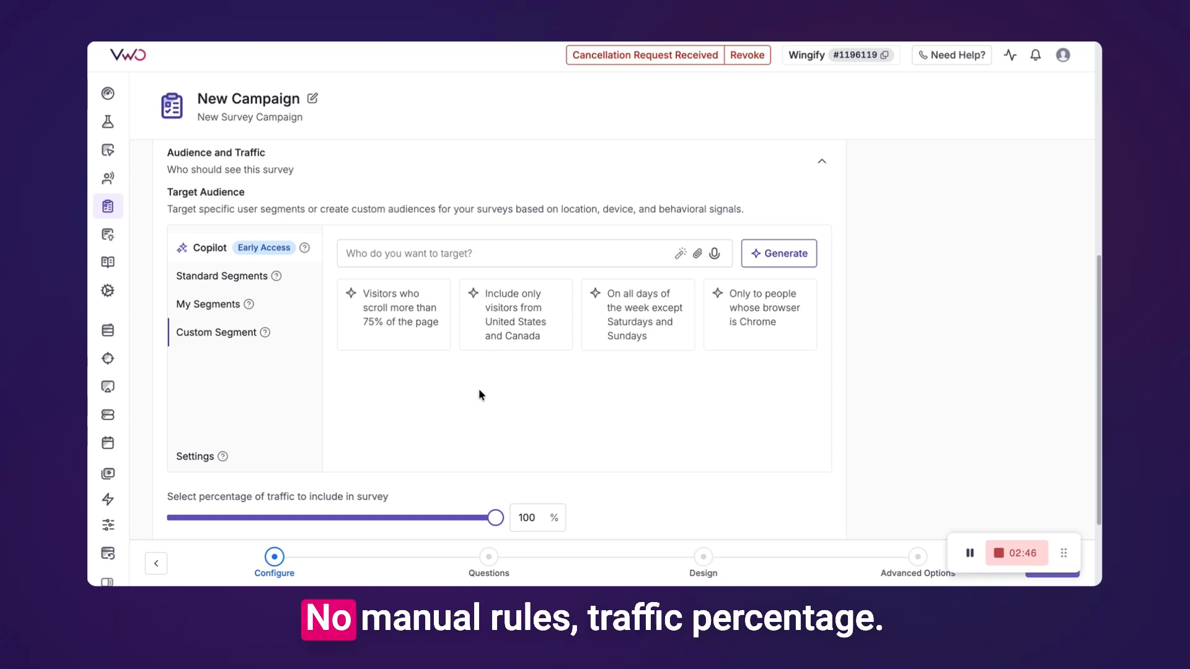
Reduce the percentage of traffic included in the survey to 65%
scroll(479, 390, "down", 2)
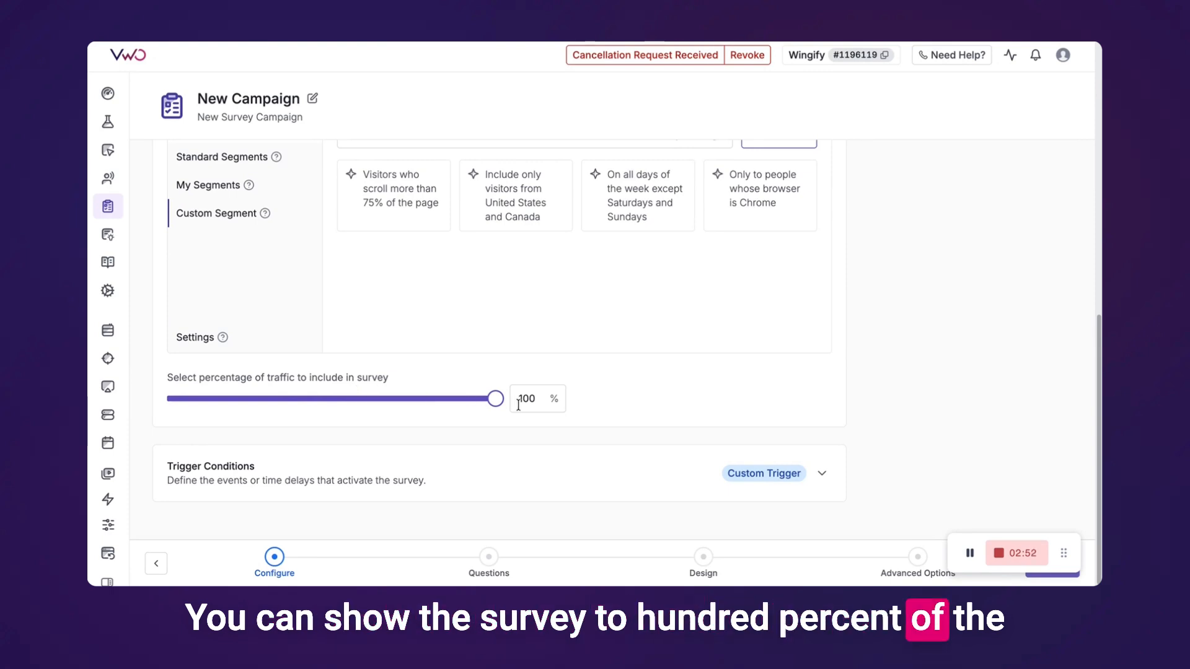
left_click_drag(497, 398, 377, 398)
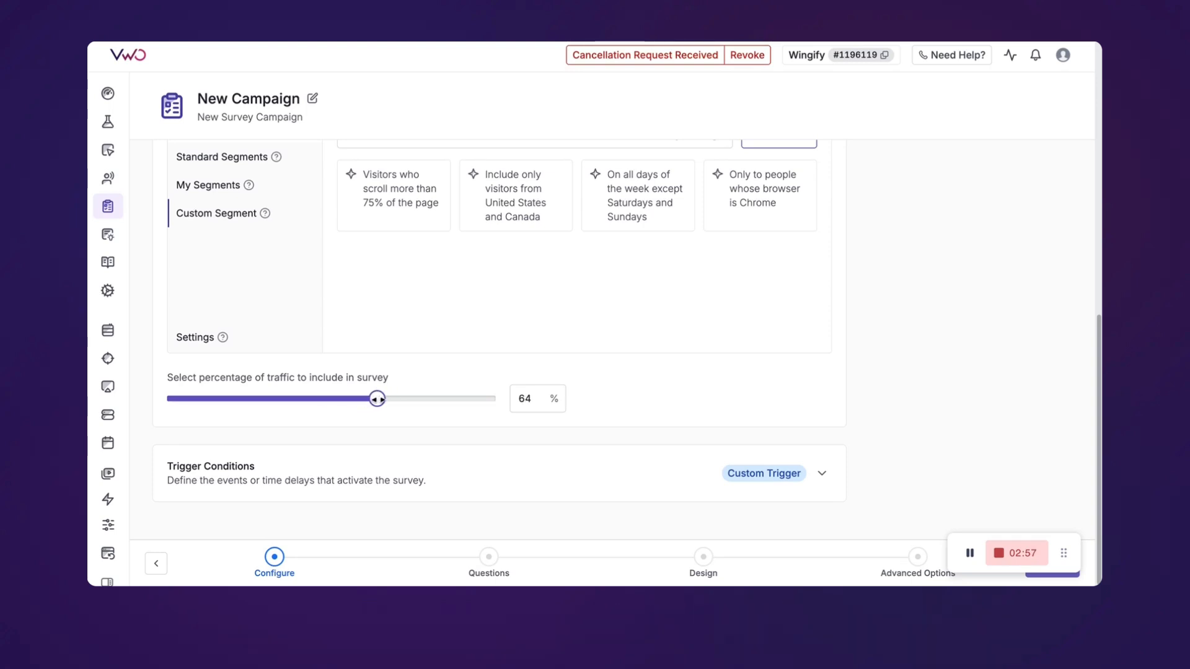
Expand the Trigger Conditions and examine the details of the standard triggers, including page view, close attempt and time on page
left_click(821, 474)
scroll(609, 381, "down", 2)
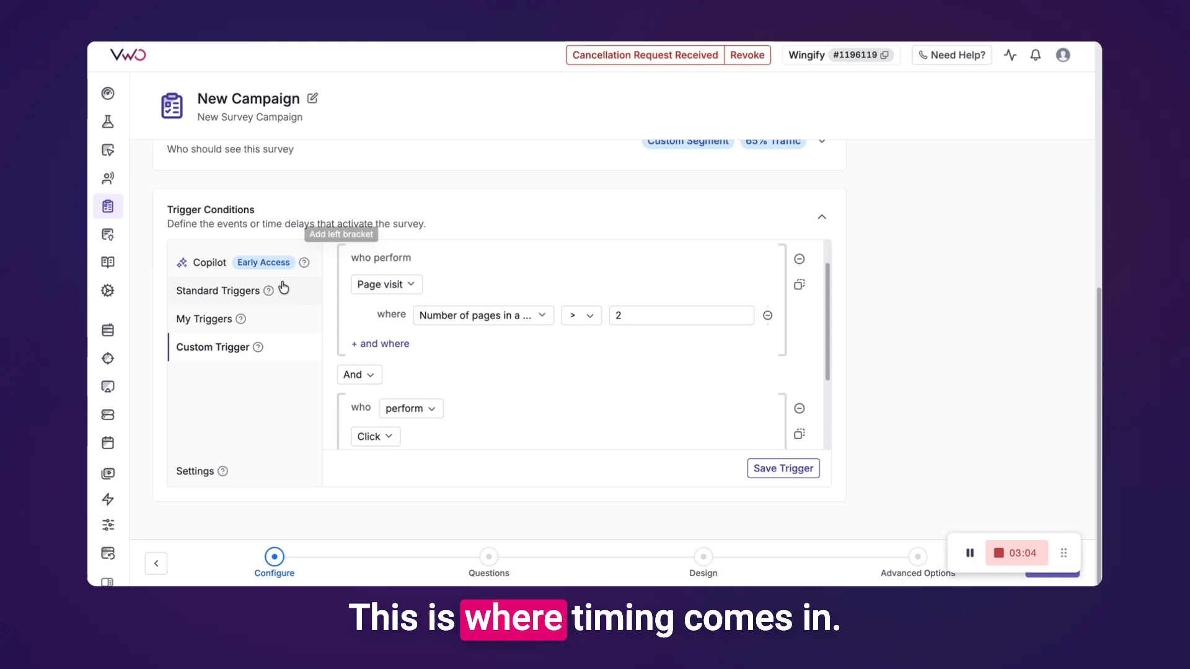
left_click(234, 291)
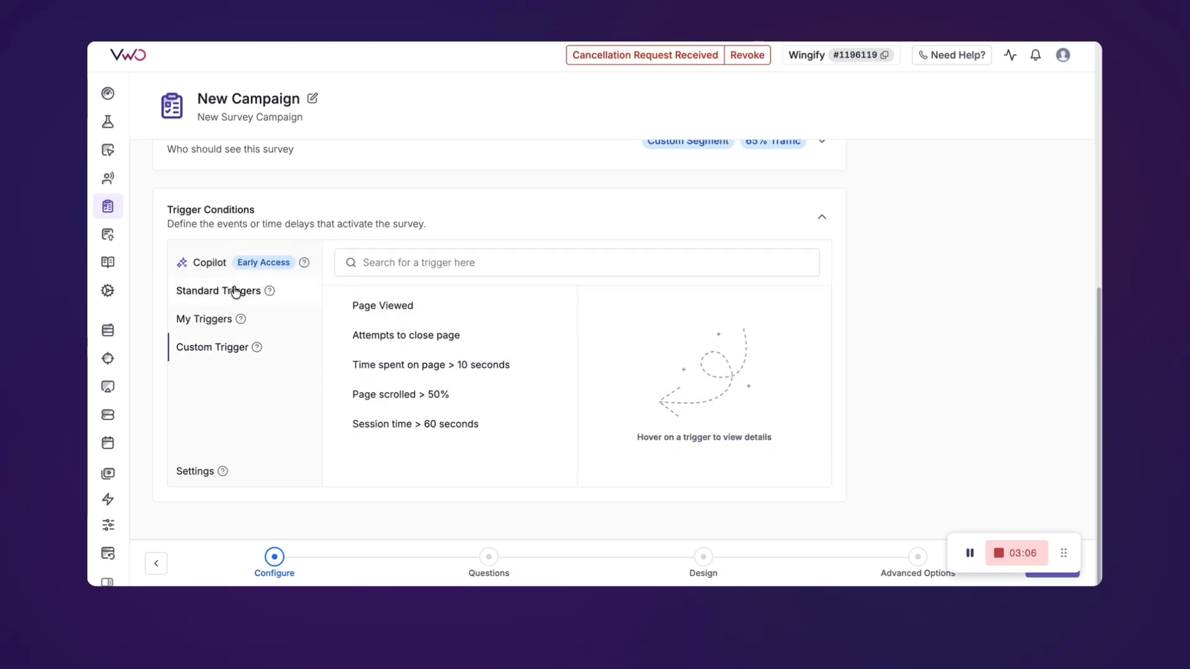
mouse_move(384, 318)
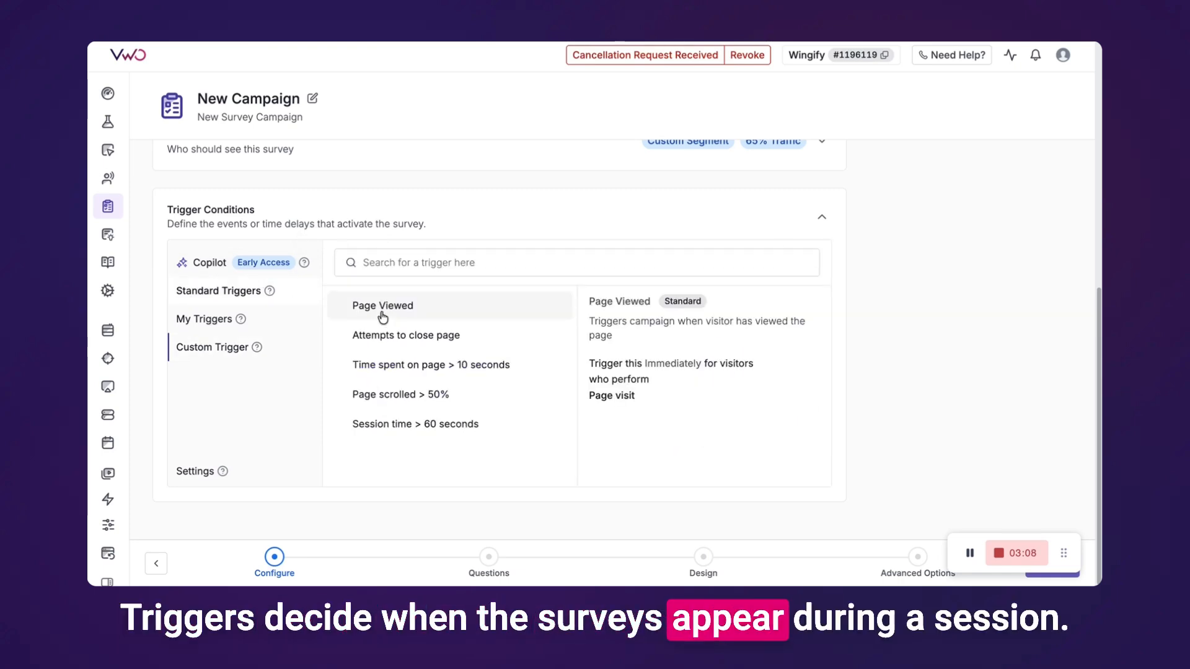
mouse_move(434, 341)
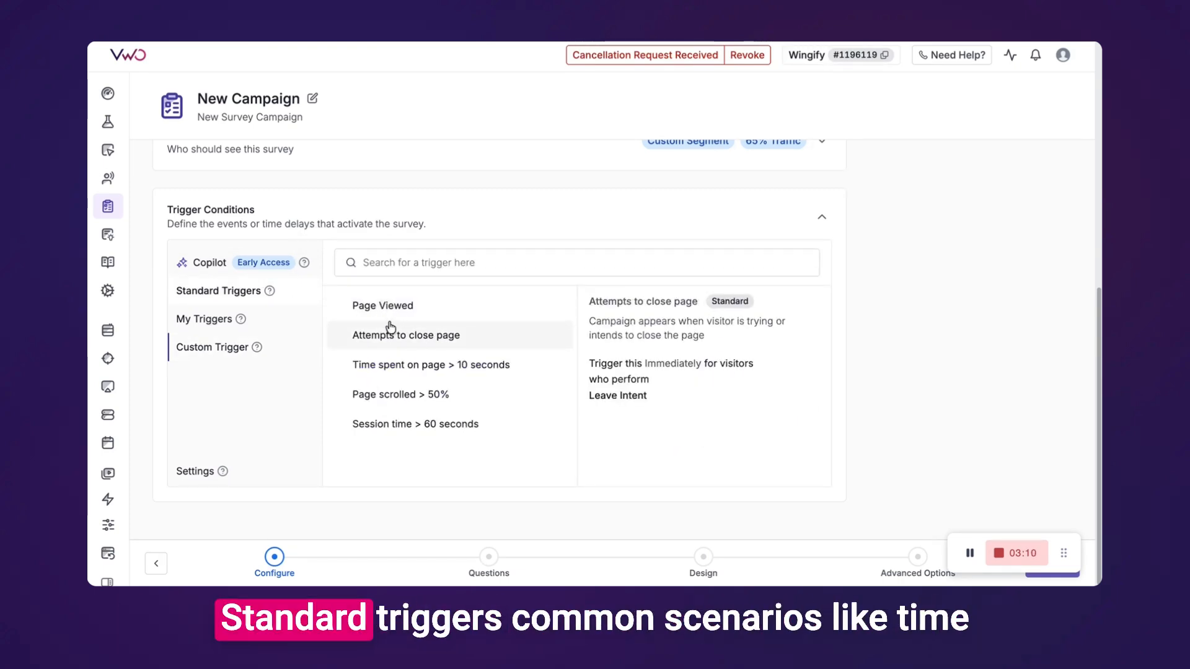
mouse_move(451, 317)
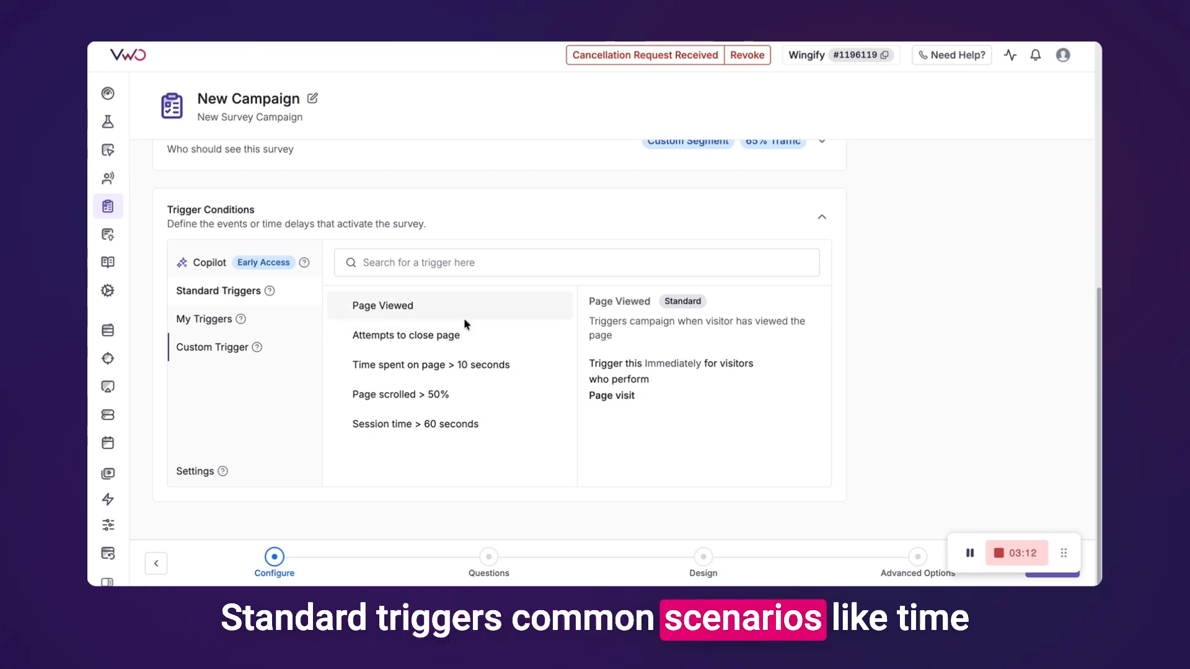
mouse_move(485, 363)
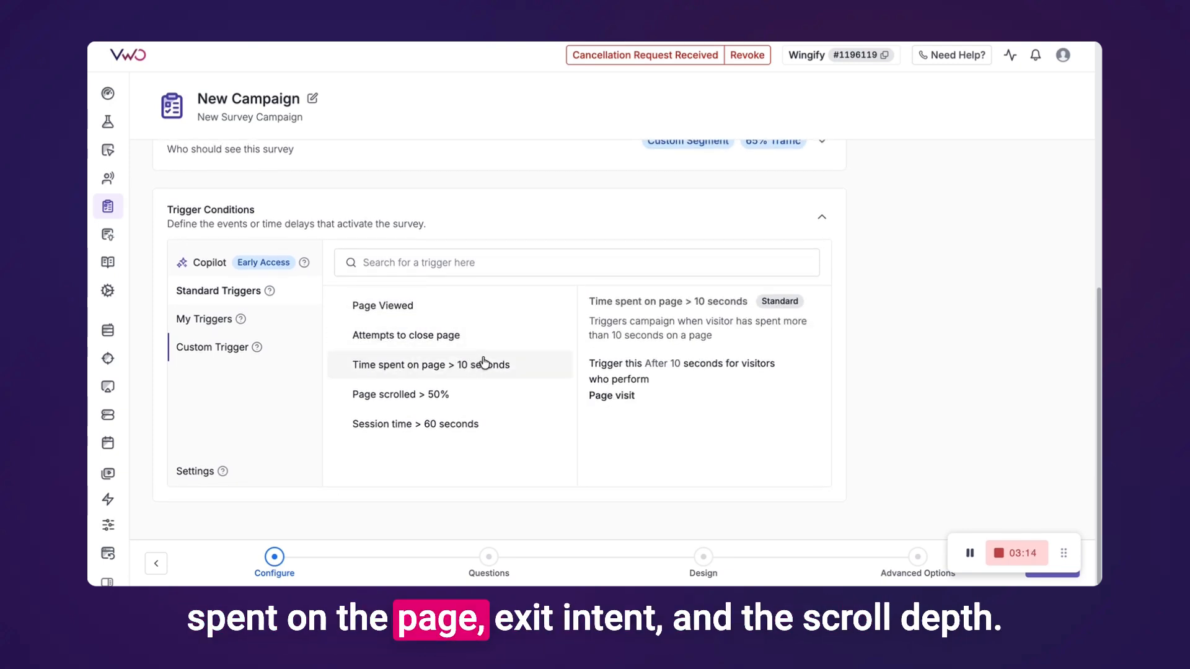
mouse_move(496, 338)
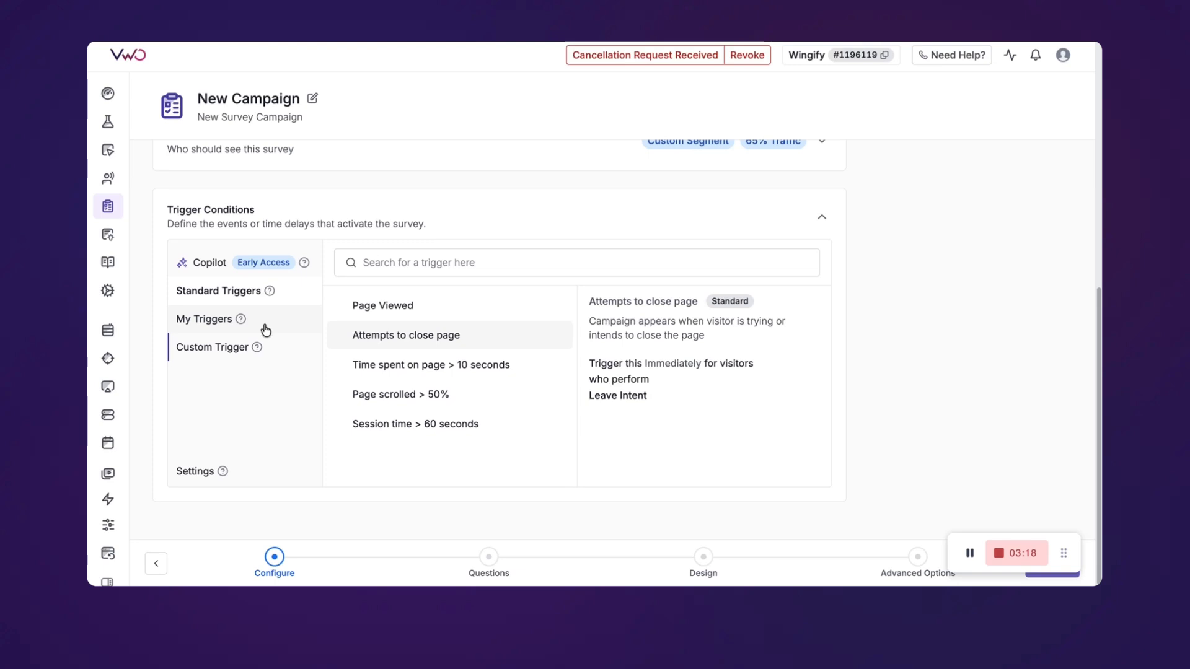
Review the saved triggers, the custom trigger's page visit and click conditions, and the trigger Copilot
left_click(212, 320)
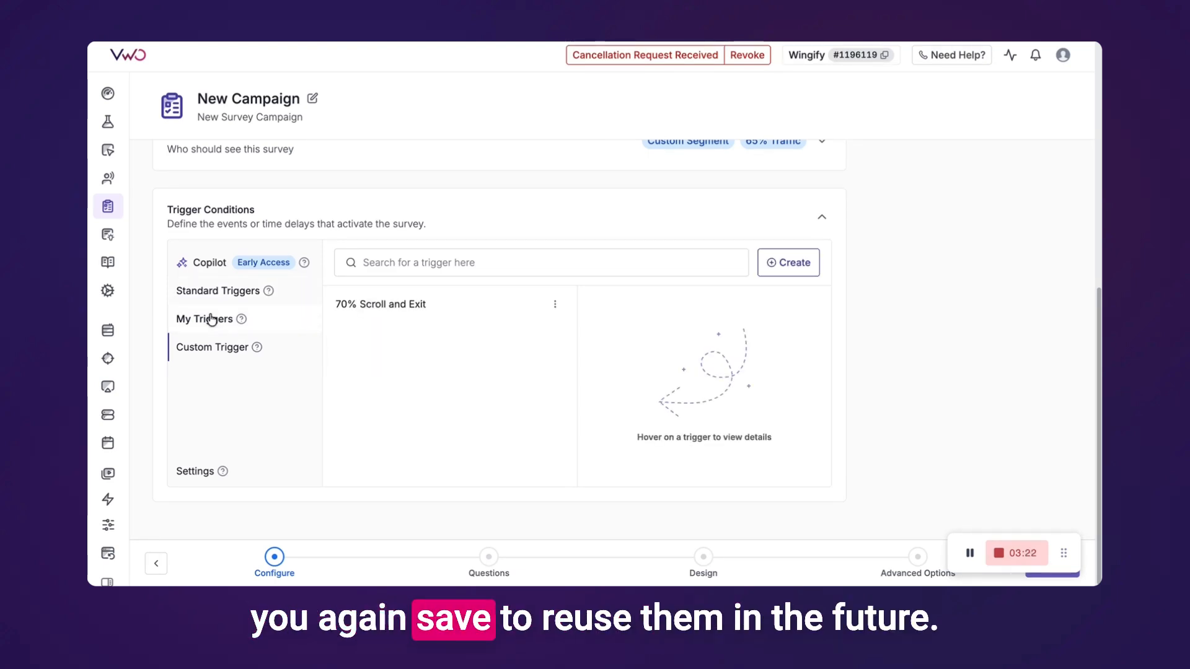
left_click(211, 349)
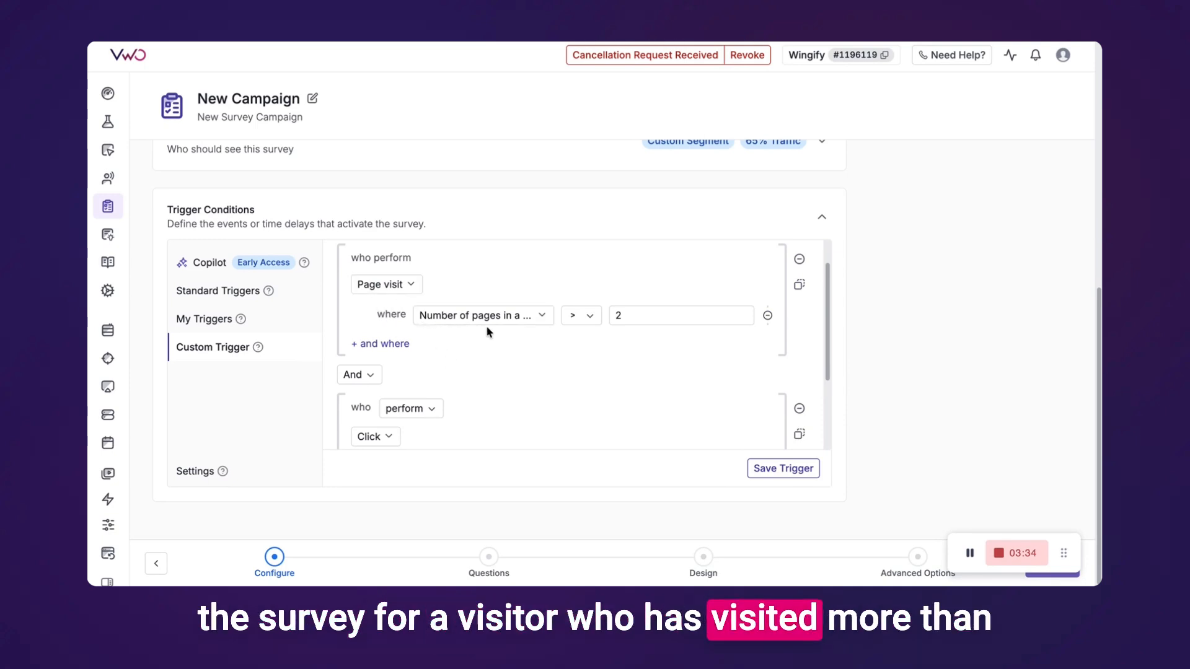
scroll(481, 364, "down", 2)
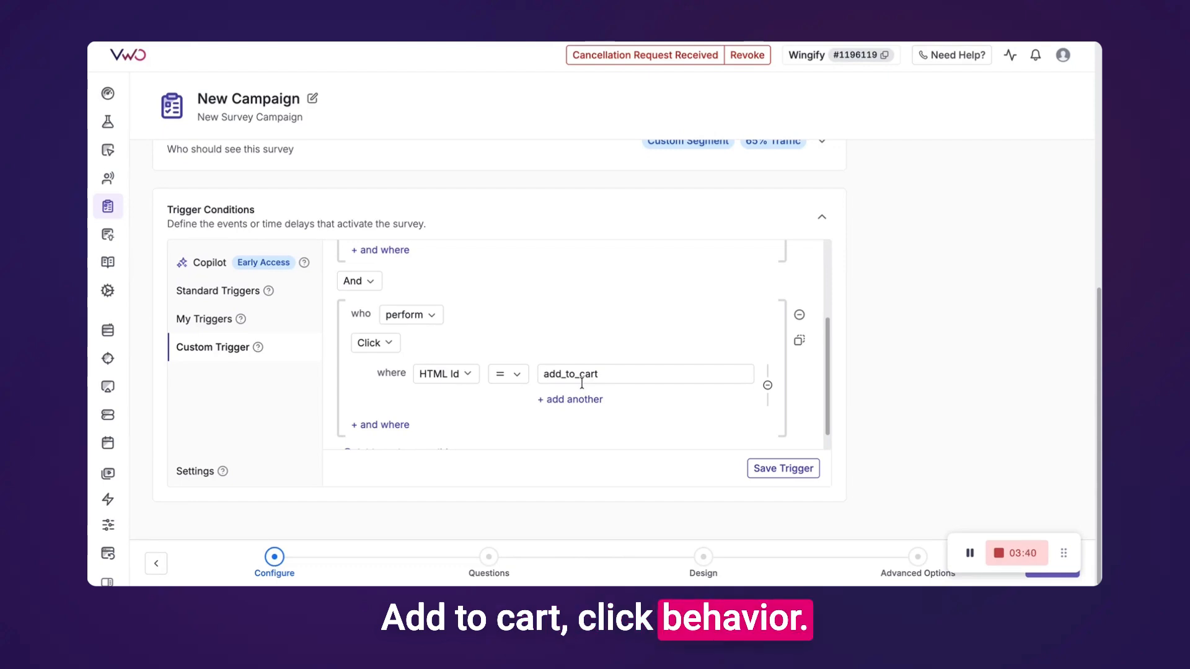
left_click(219, 264)
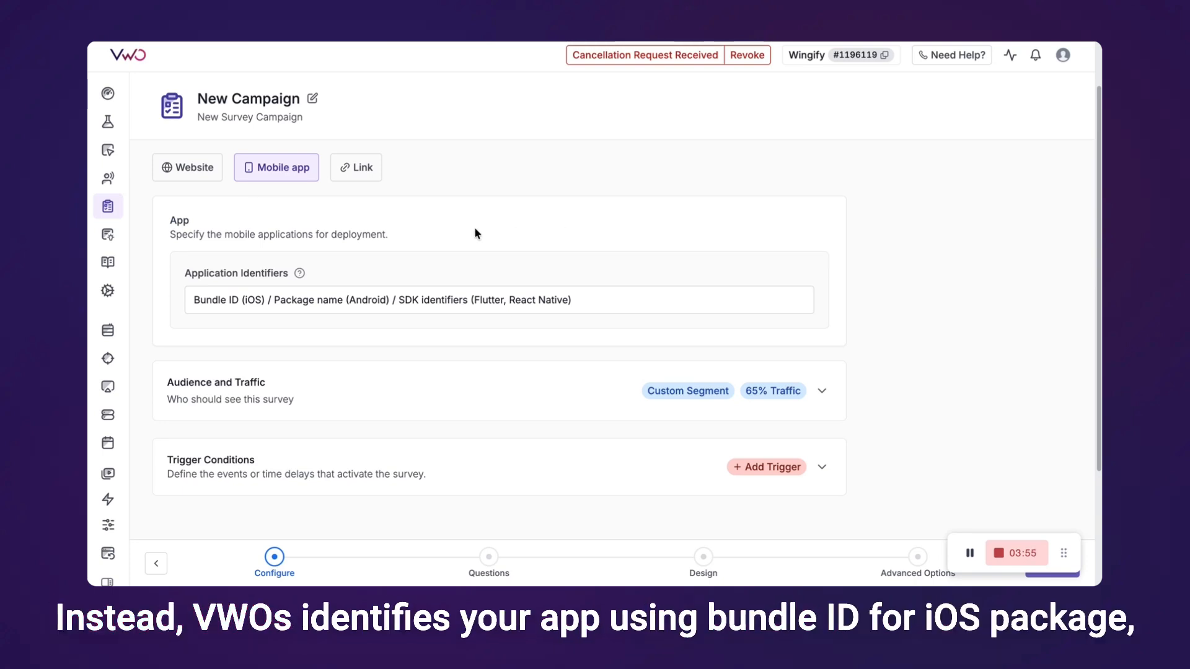
Inspect the bundle ID, package name and SDK identifiers in the mobile app survey's Application Identifiers field
triple_click(219, 299)
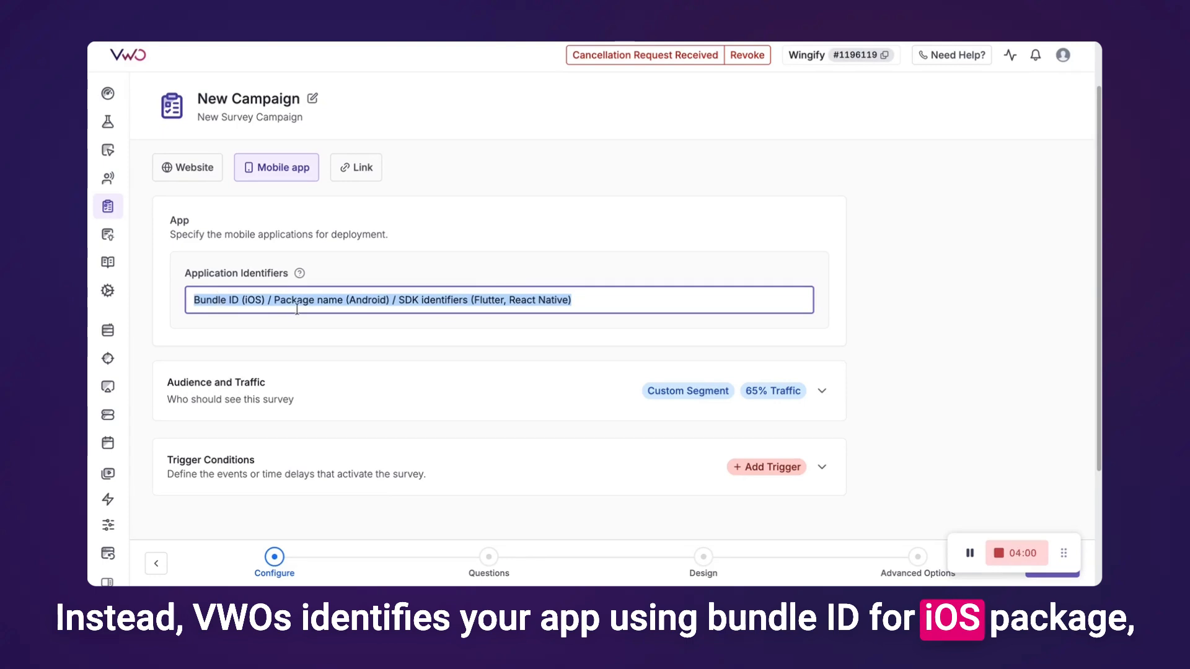
double_click(420, 303)
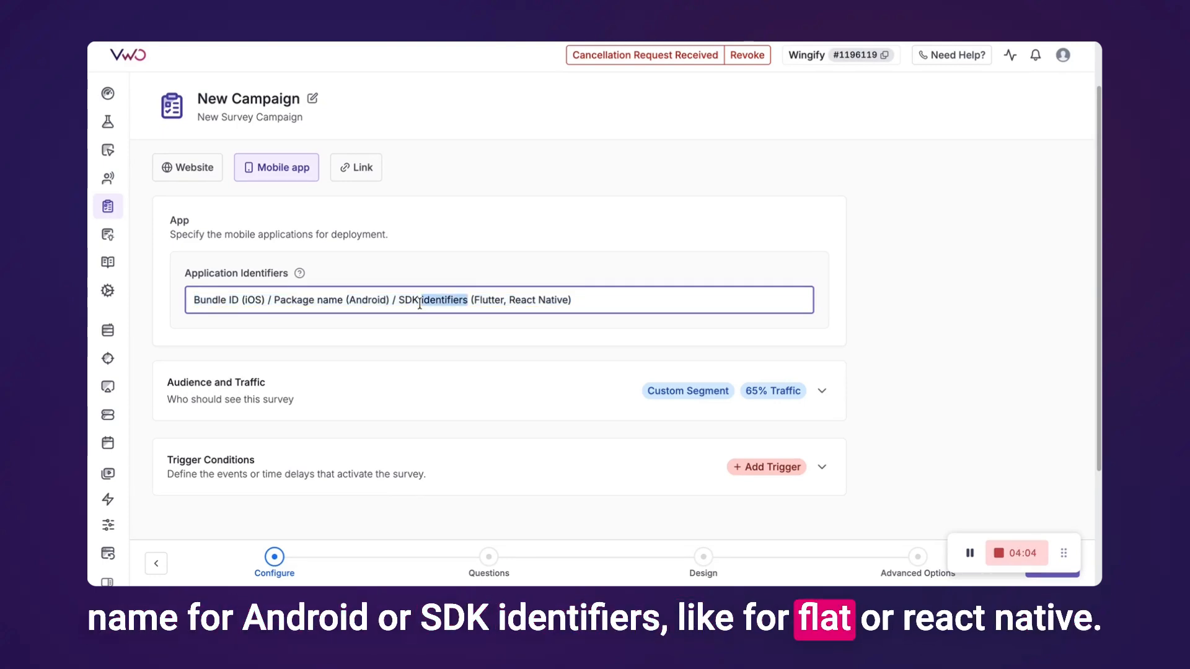
left_click(453, 266)
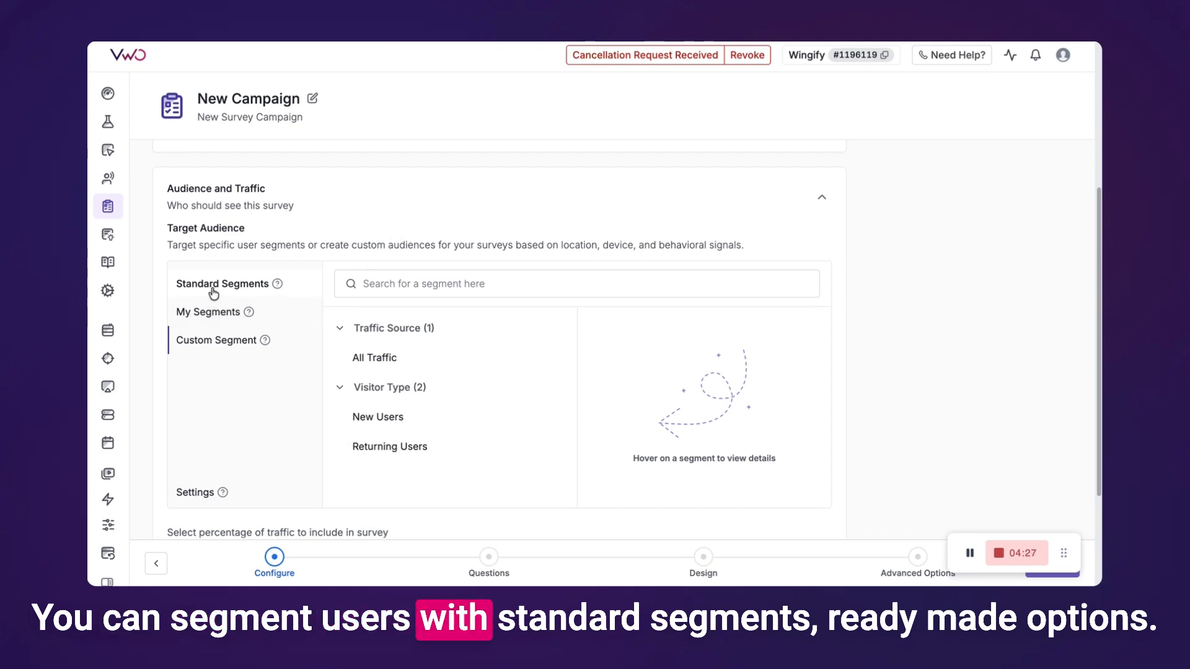
Review the New Users standard segment's details and browse the attributes available for the custom segment's App Version condition
mouse_move(426, 420)
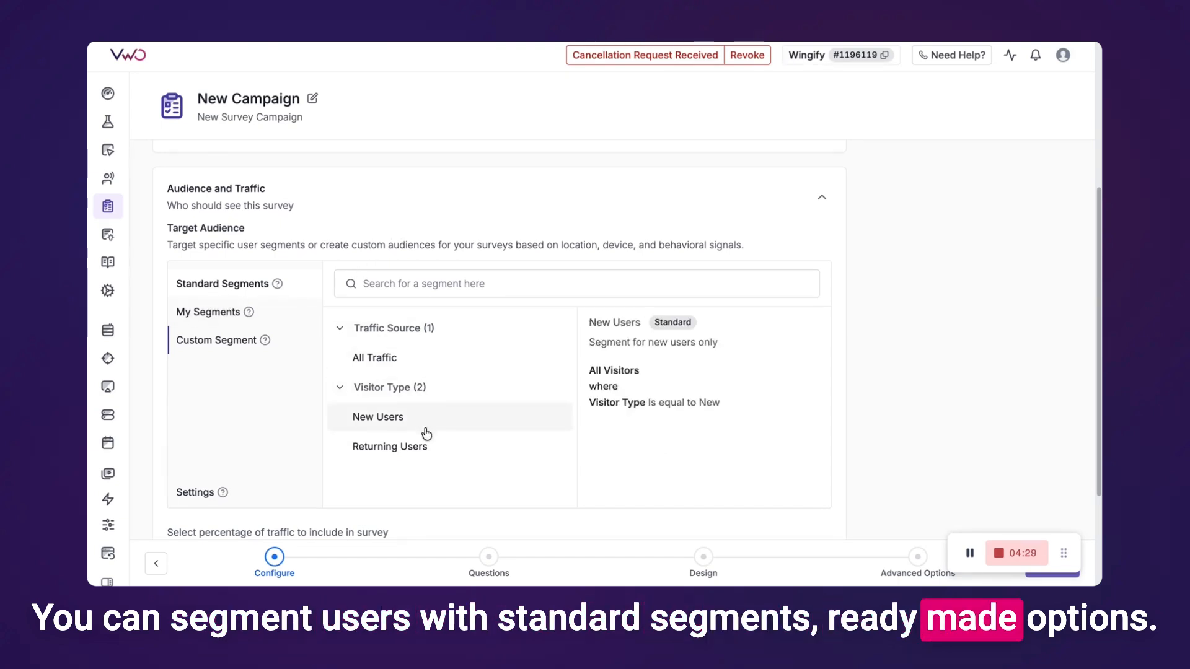
left_click(241, 338)
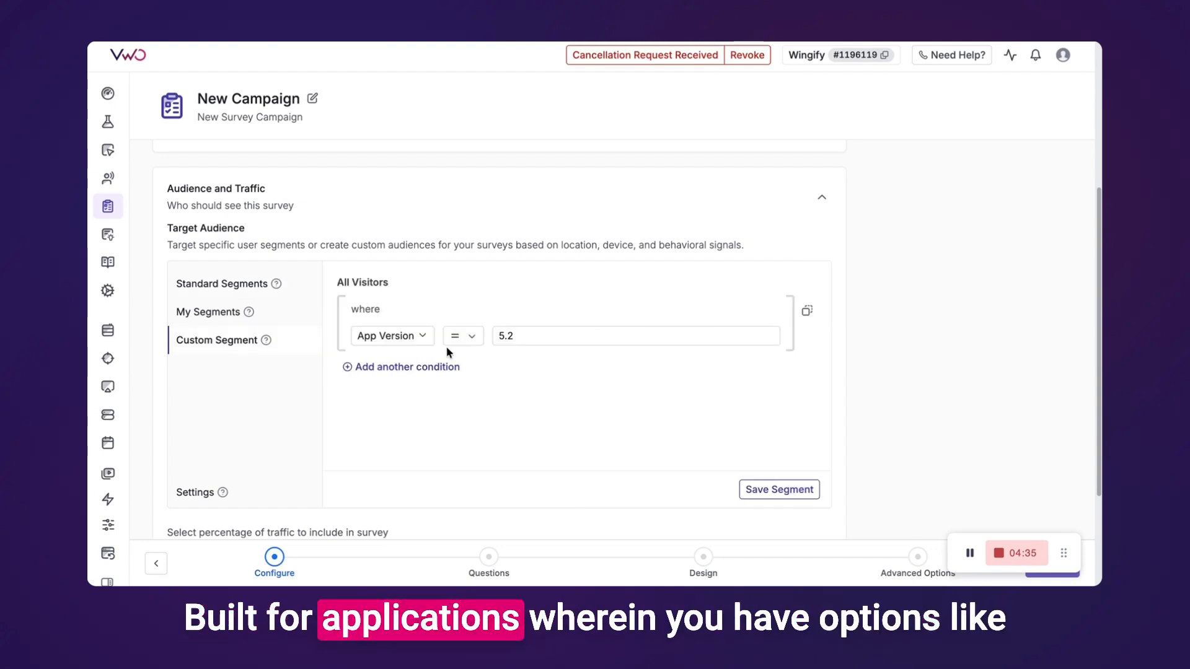
left_click(403, 337)
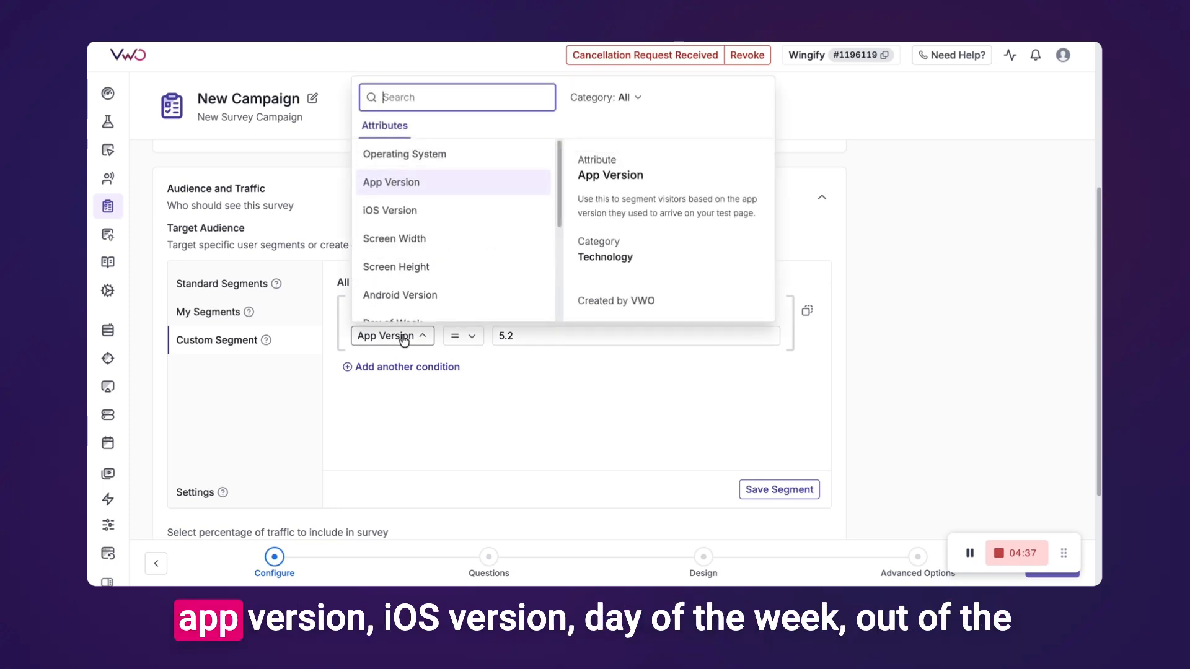
scroll(463, 284, "down", 2)
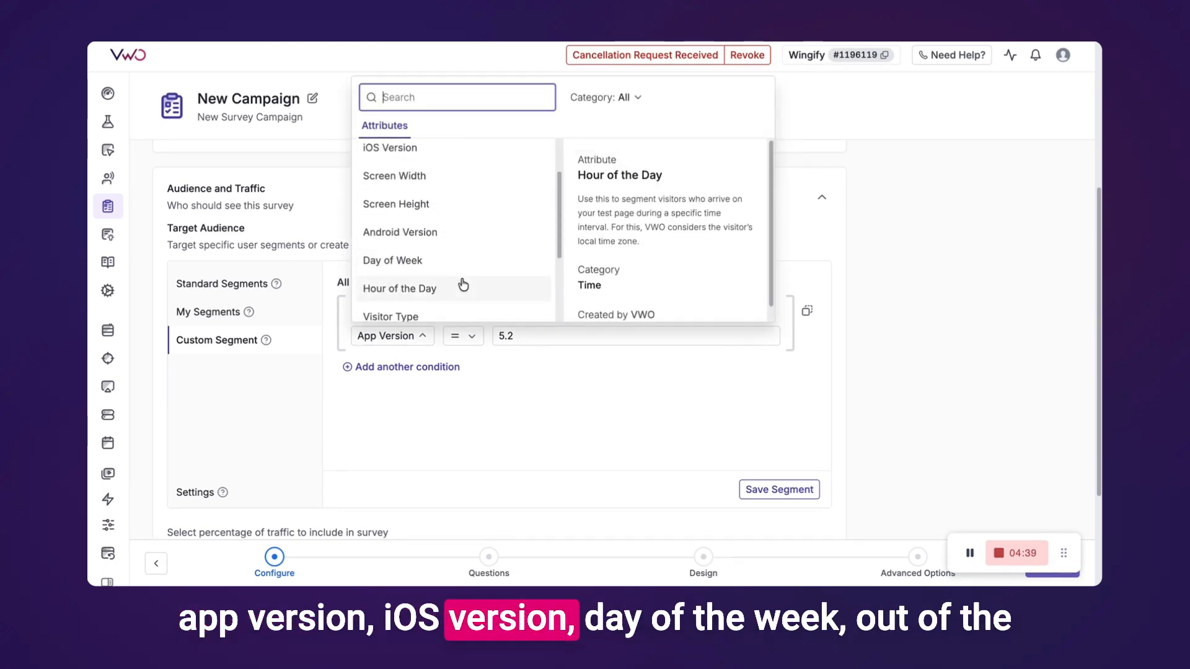
scroll(463, 285, "down", 3)
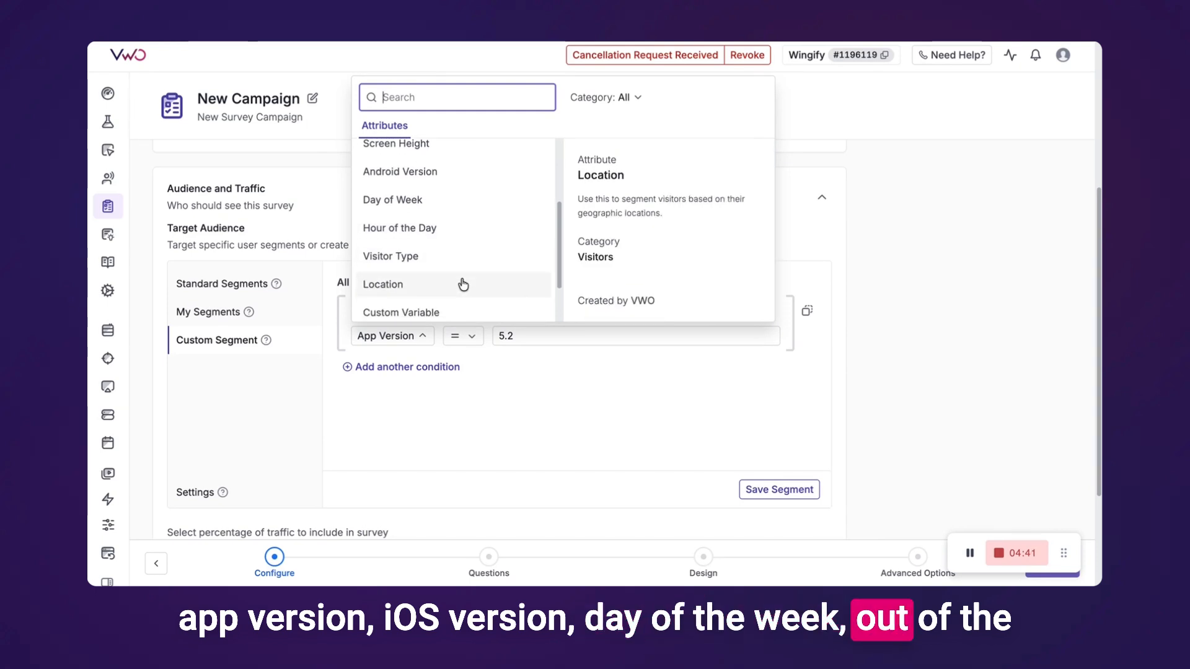
scroll(463, 284, "down", 1)
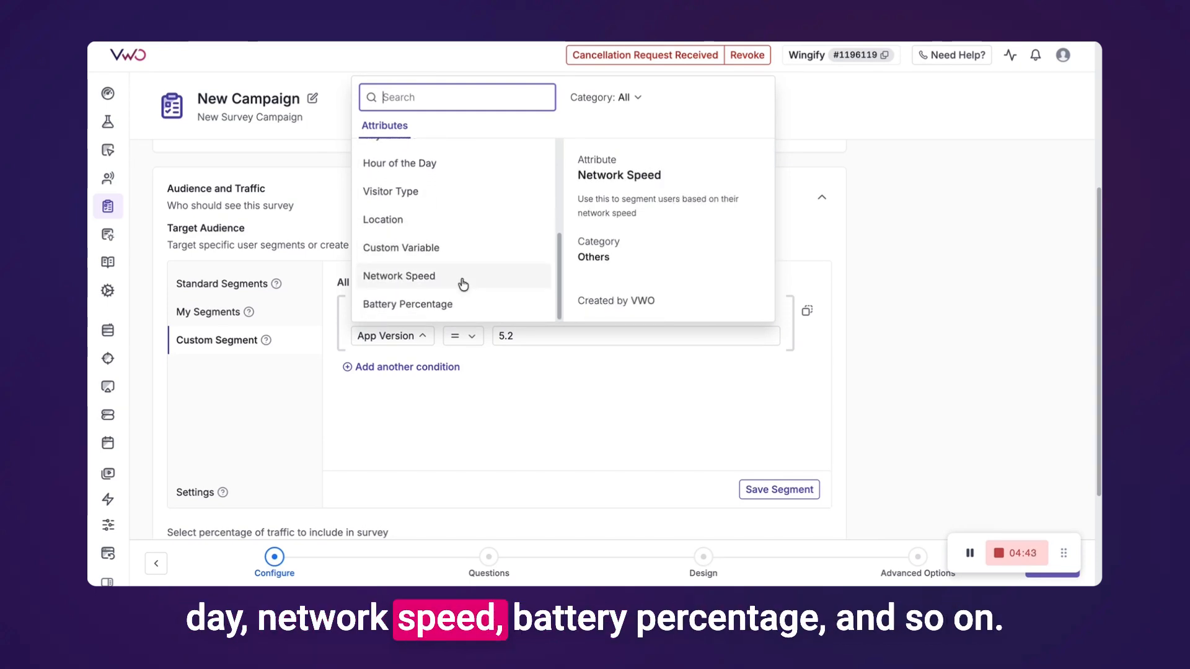
left_click(503, 395)
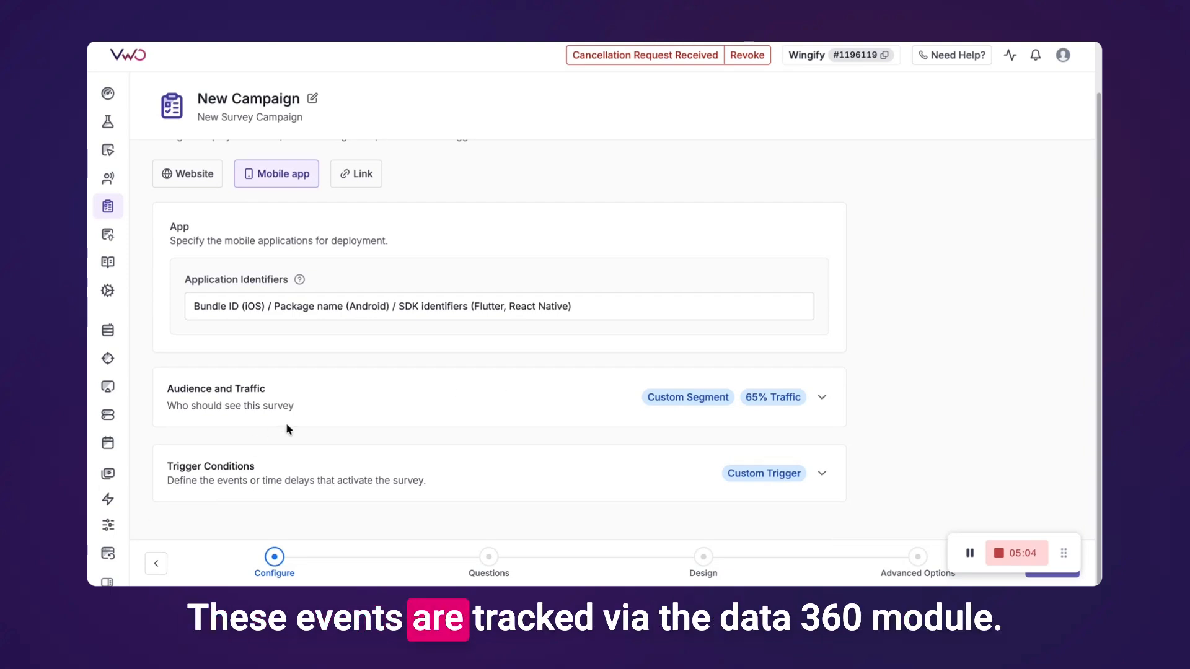
Expand the Data360 module to locate its Events section
mouse_move(103, 369)
left_click(143, 412)
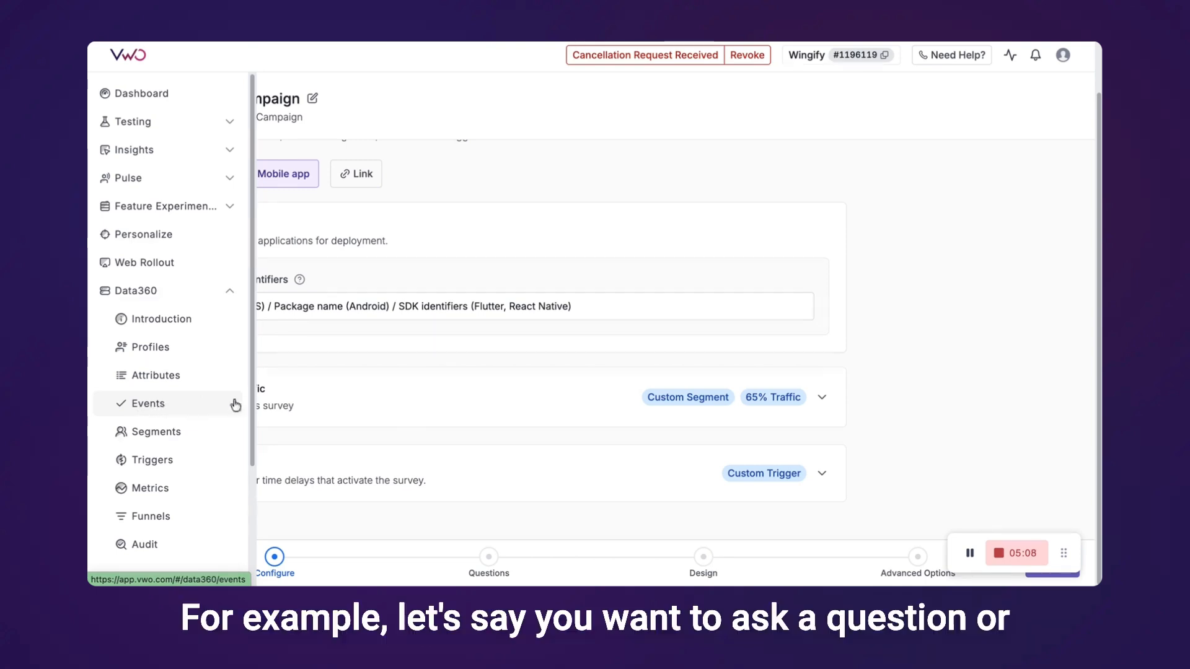
Expand the Trigger Conditions and set the custom trigger's event to SubscriptionCancelled
left_click(822, 476)
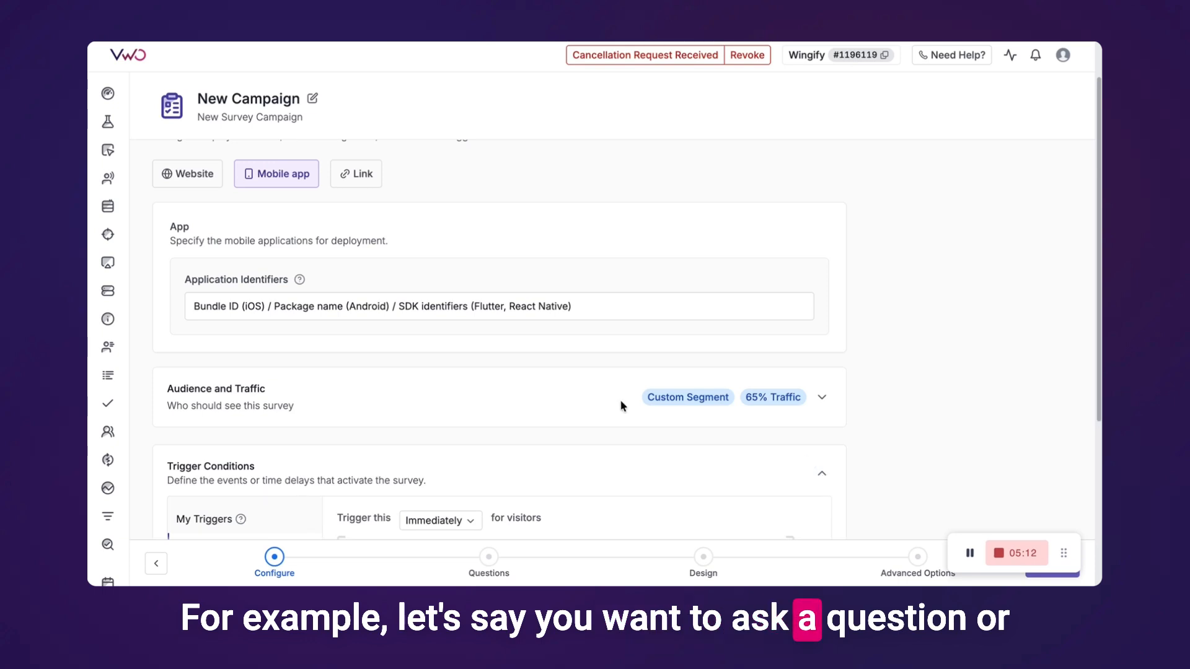
scroll(621, 404, "down", 3)
scroll(623, 407, "down", 1)
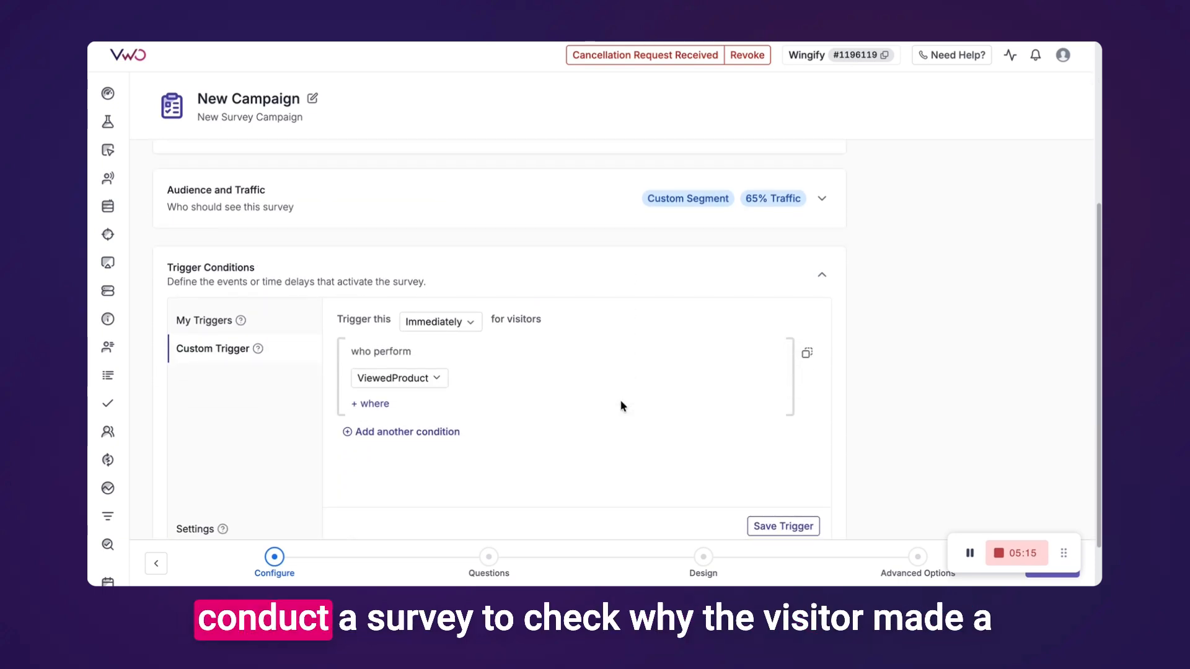
scroll(623, 407, "down", 1)
scroll(623, 407, "down", 1)
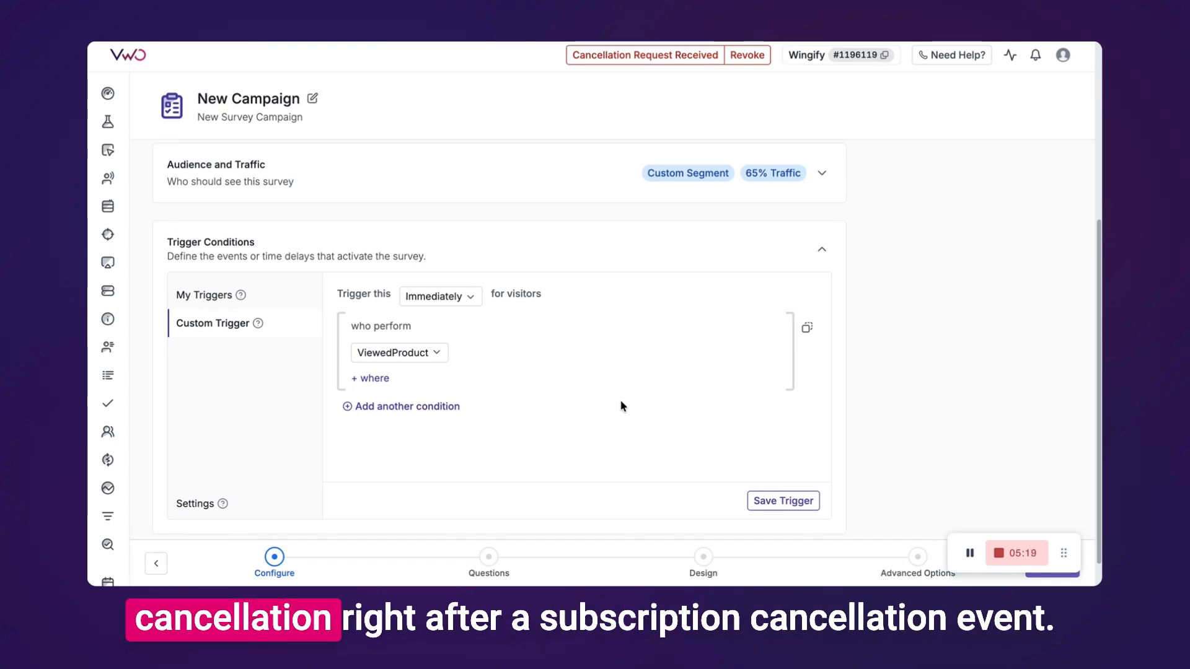
left_click(438, 354)
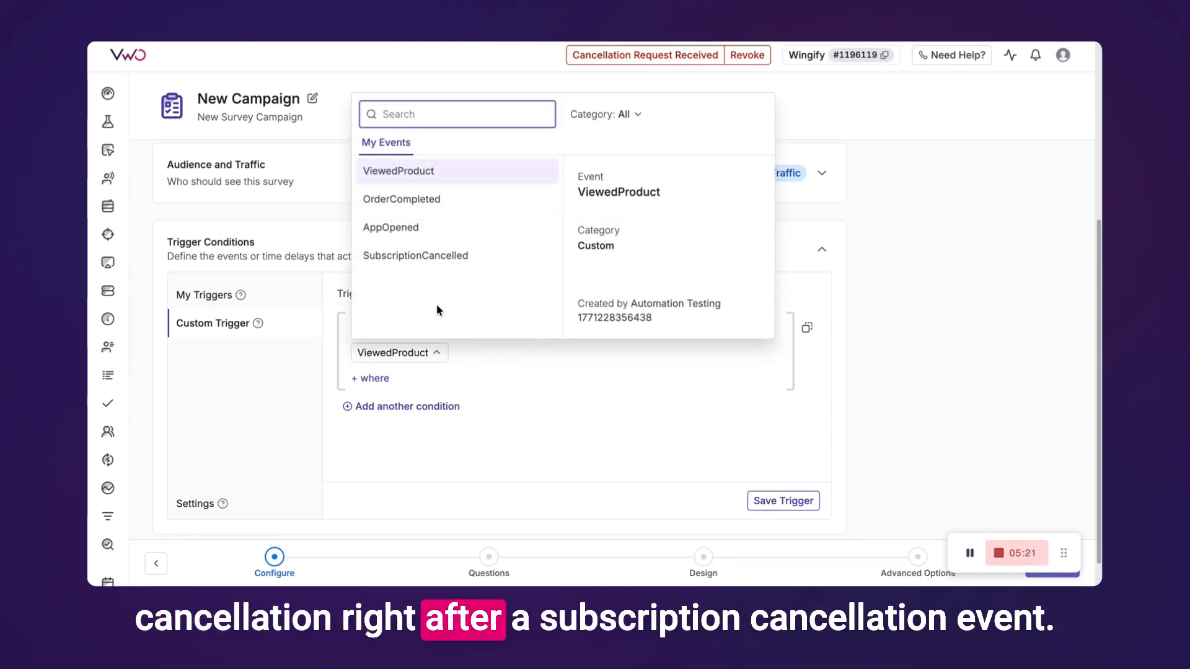
left_click(443, 257)
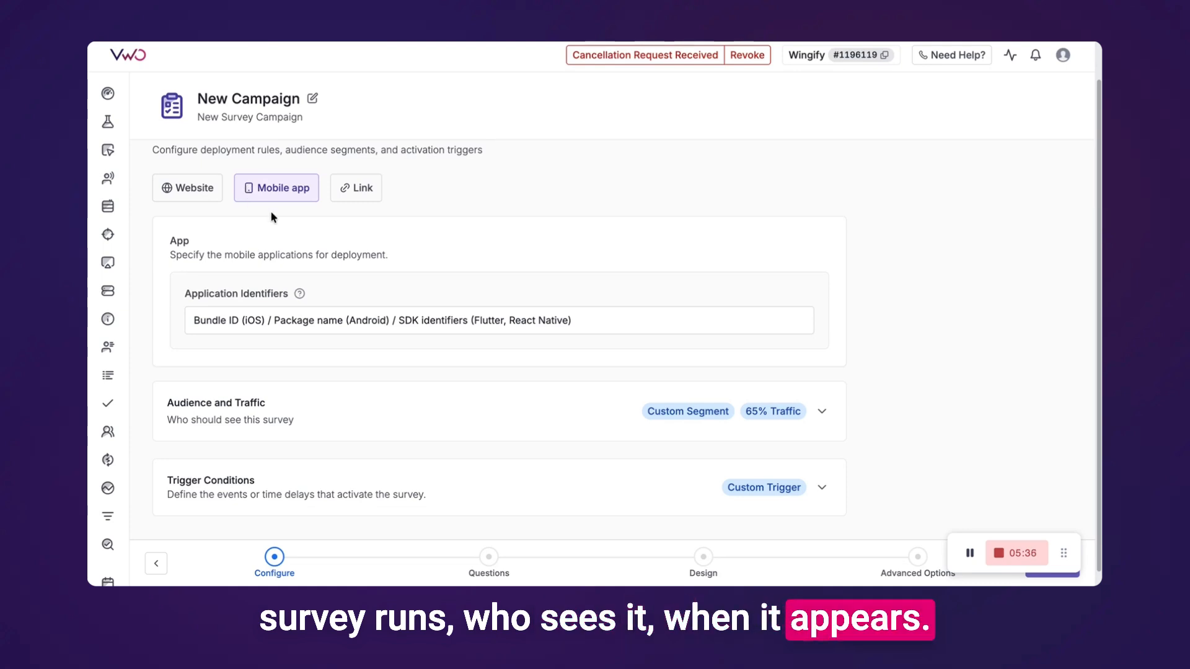
scroll(294, 261, "down", 1)
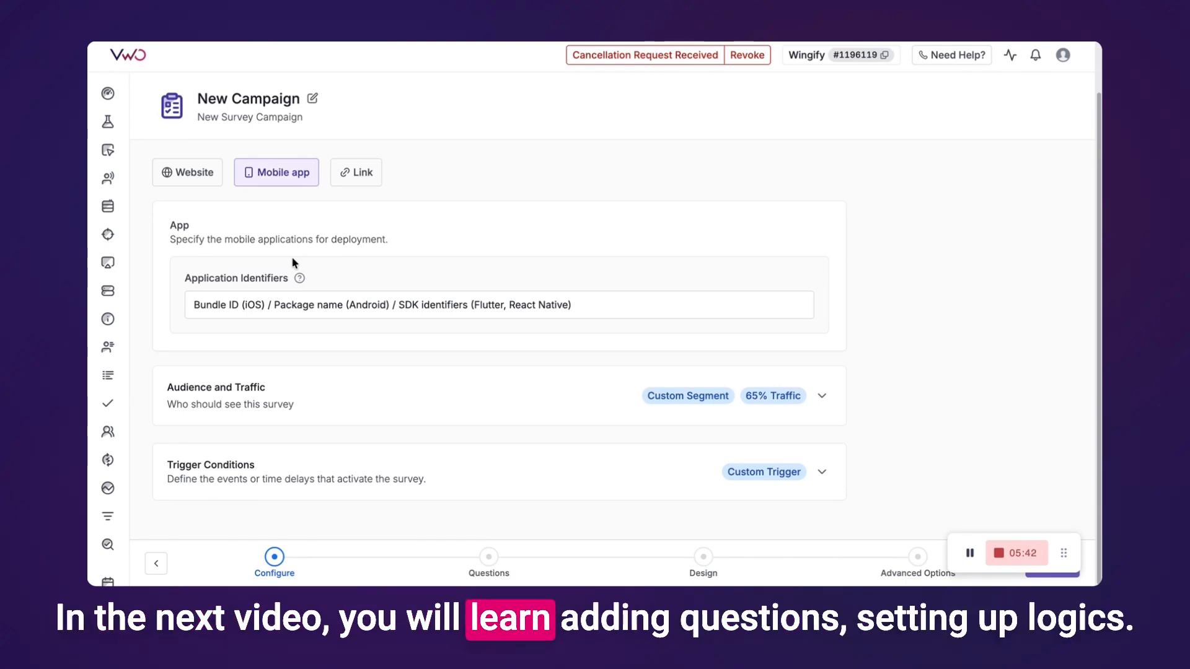
scroll(299, 240, "up", 1)
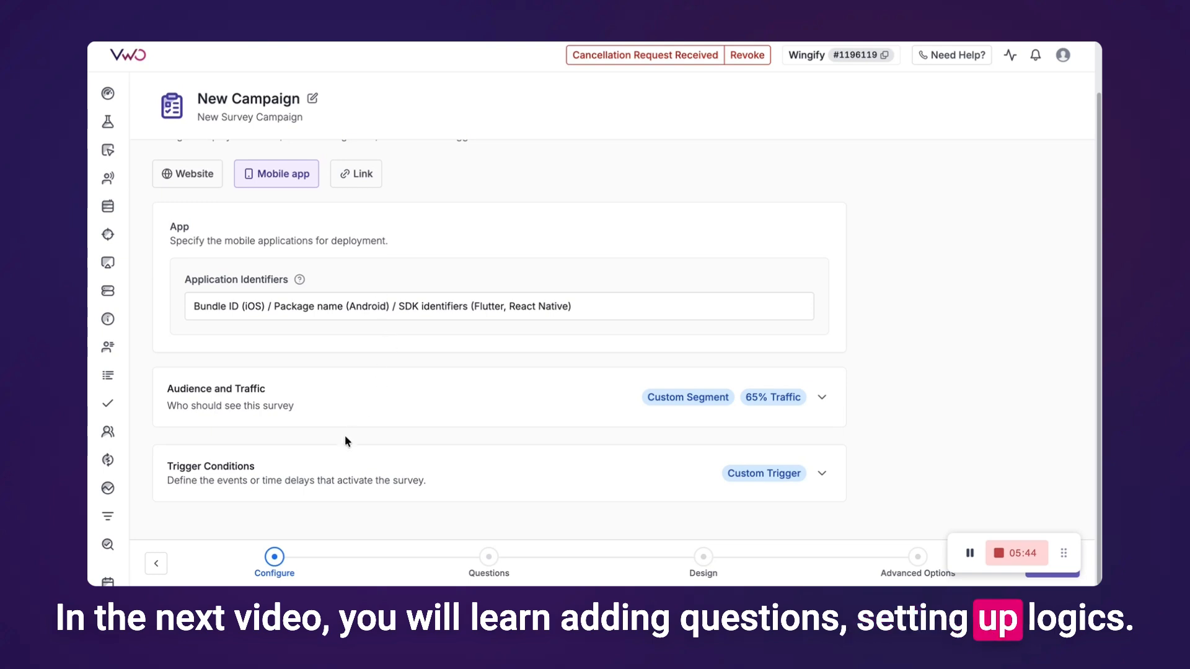
mouse_move(756, 583)
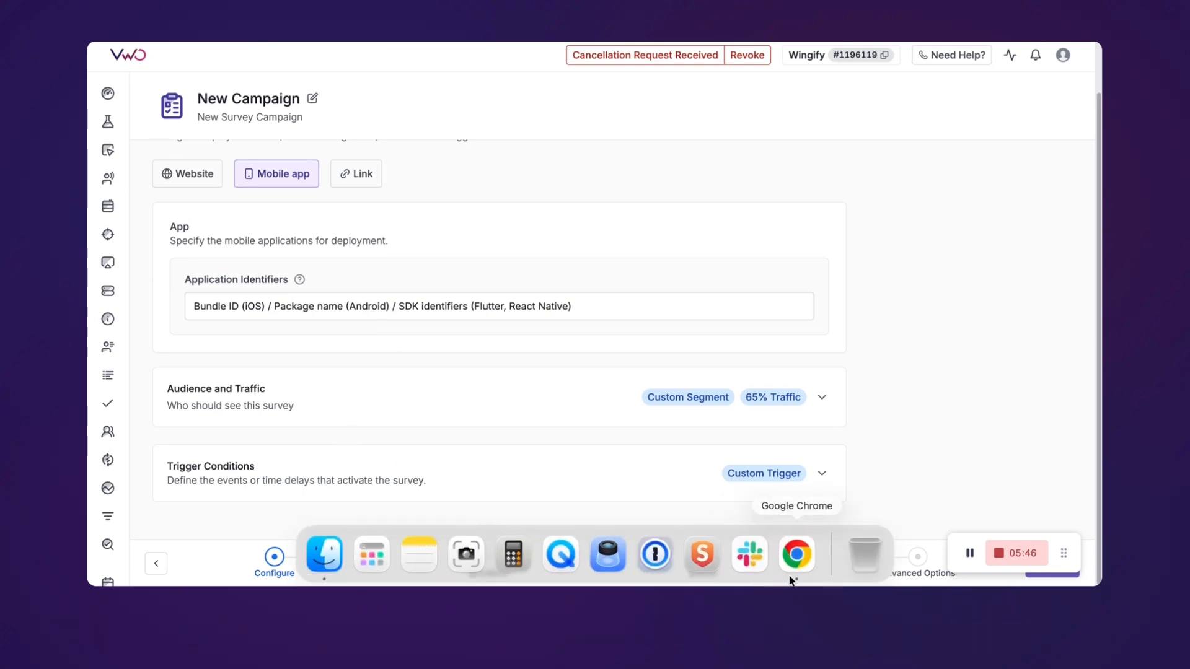